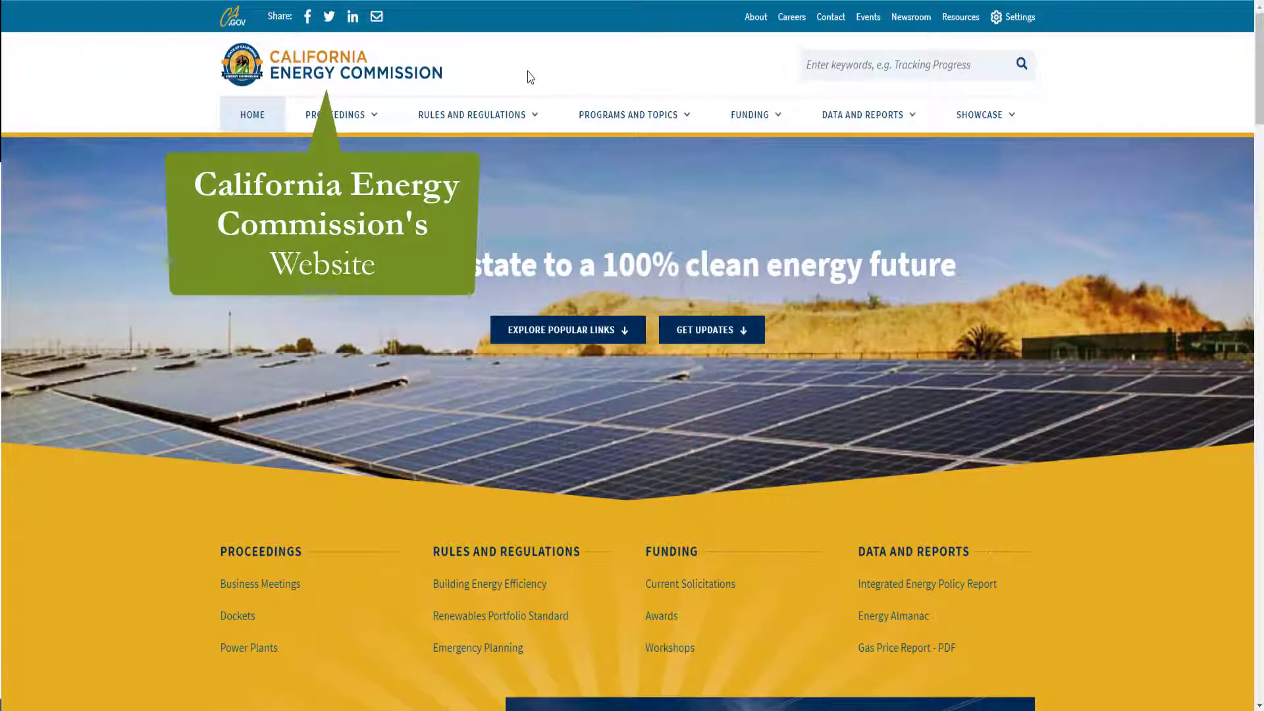
Open the Rules and Regulations dropdown on the California Energy Commission site
{"action": "left_click", "coordinate": [528, 119]}
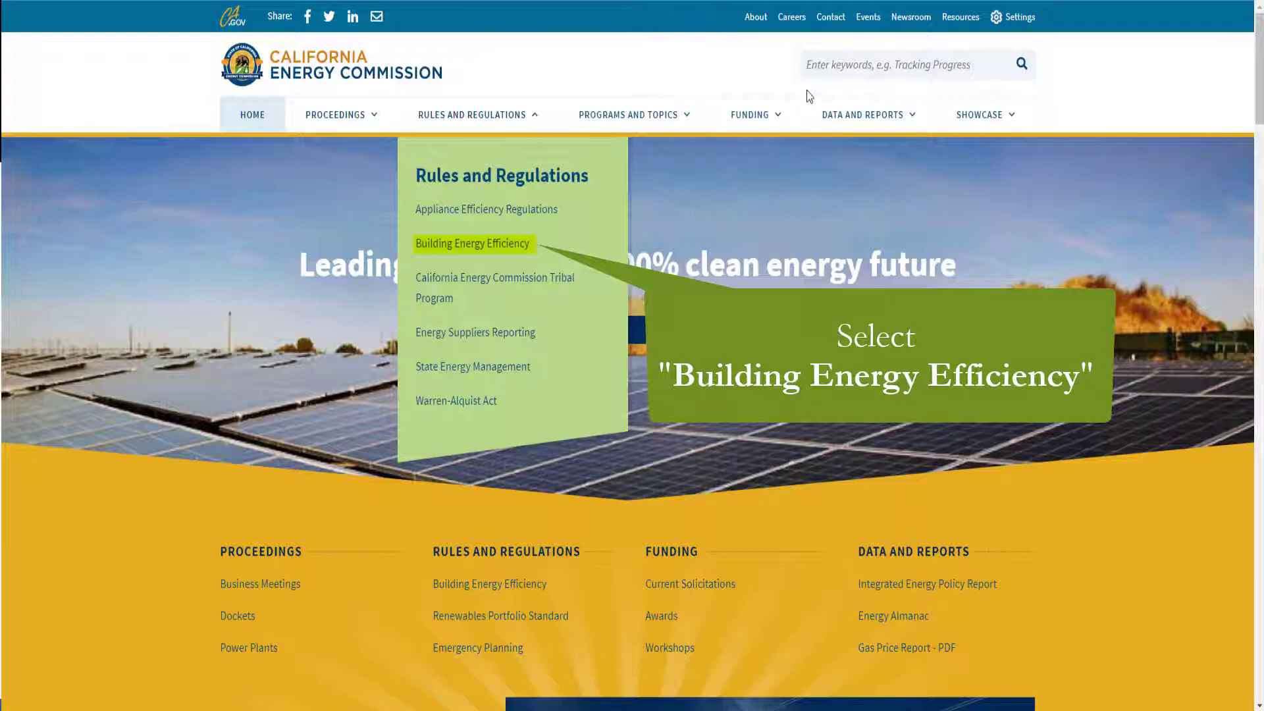
Go through Building Energy Efficiency, Title 24 and 2019 Standards to the Nonresidential Compliance Forms
{"action": "left_click", "coordinate": [520, 253]}
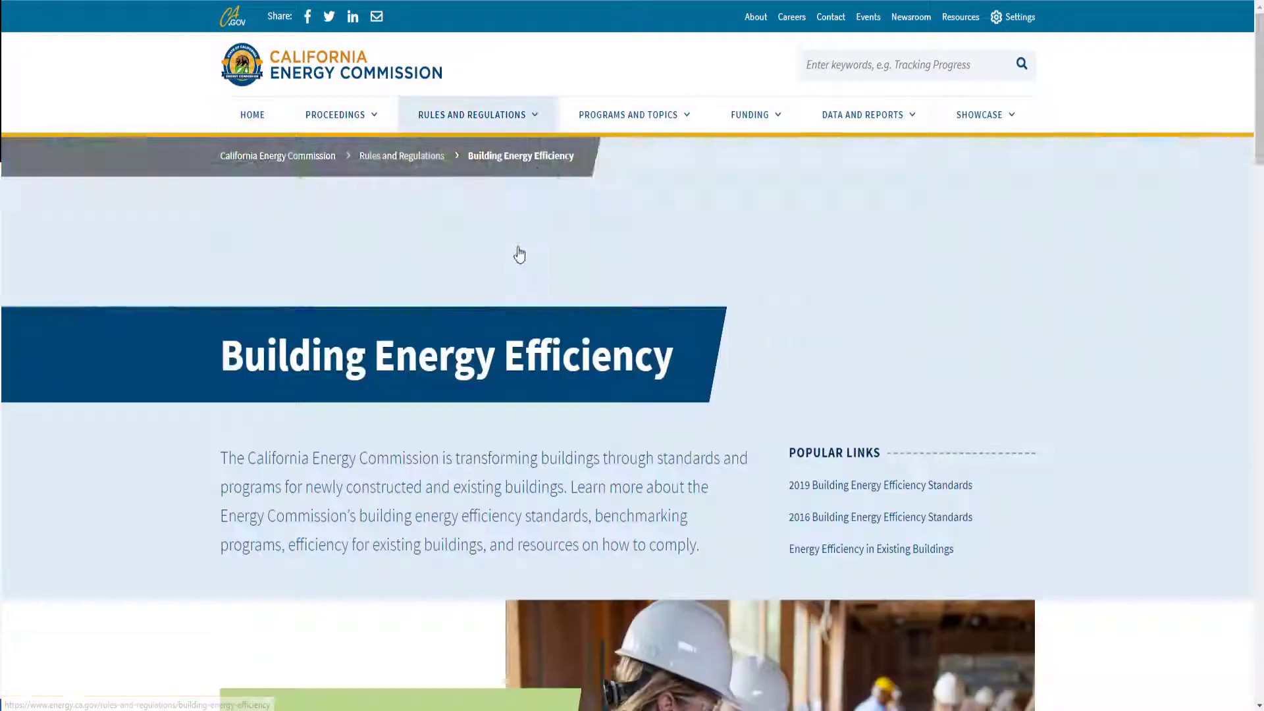
{"action": "scroll", "coordinate": [443, 256], "scroll_direction": "down", "scroll_amount": 10}
{"action": "scroll", "coordinate": [441, 249], "scroll_direction": "down", "scroll_amount": 3}
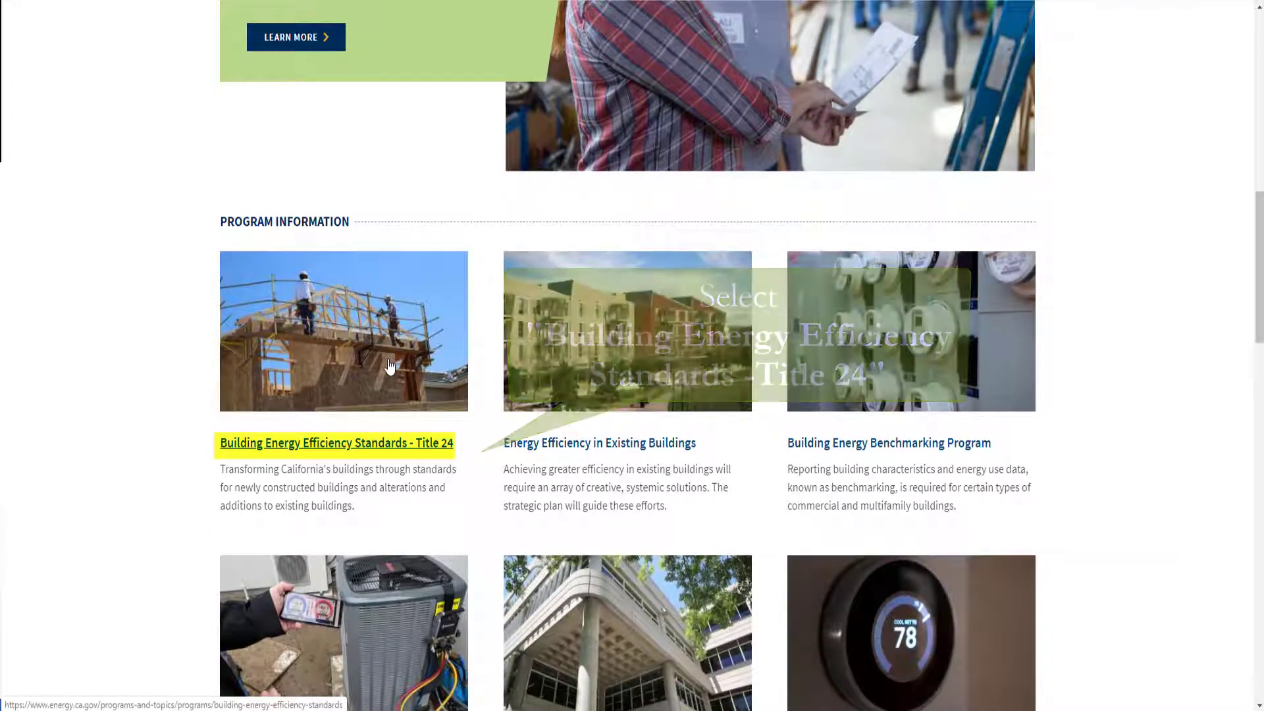
{"action": "left_click", "coordinate": [391, 367]}
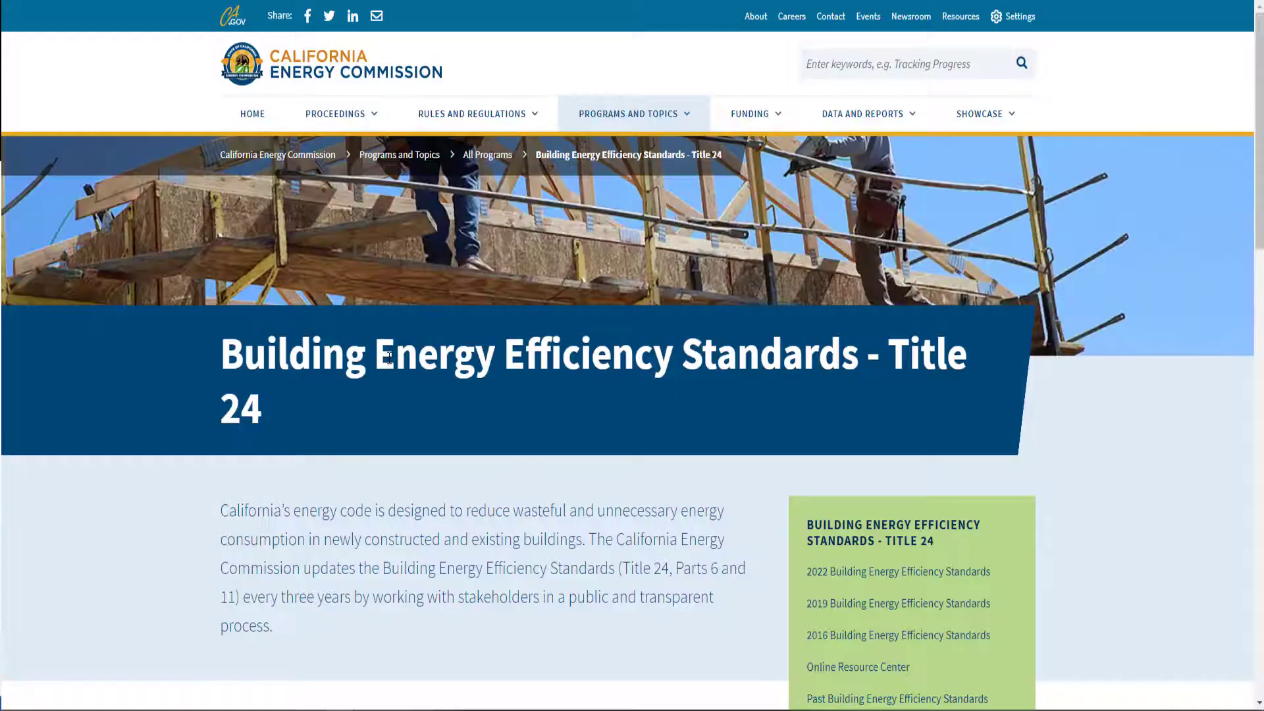
{"action": "scroll", "coordinate": [465, 395], "scroll_direction": "down", "scroll_amount": 7}
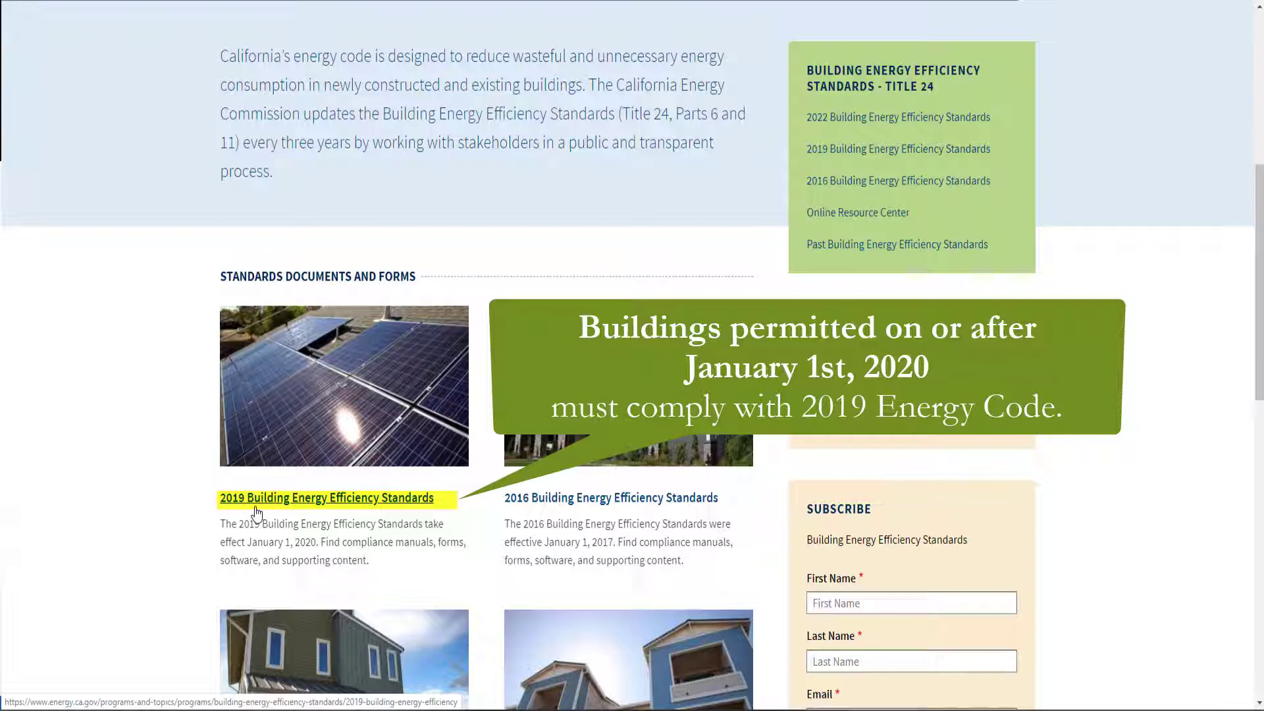
{"action": "left_click", "coordinate": [257, 513]}
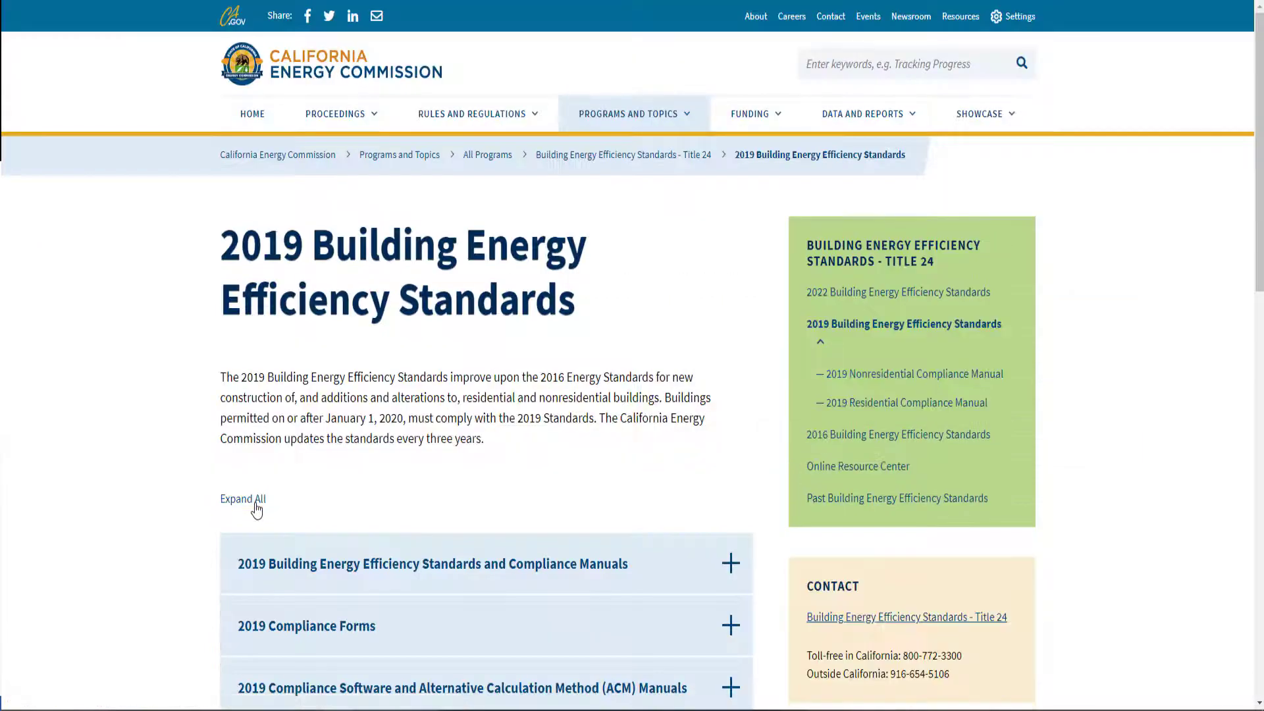
{"action": "scroll", "coordinate": [356, 523], "scroll_direction": "down", "scroll_amount": 1}
{"action": "scroll", "coordinate": [362, 526], "scroll_direction": "down", "scroll_amount": 2}
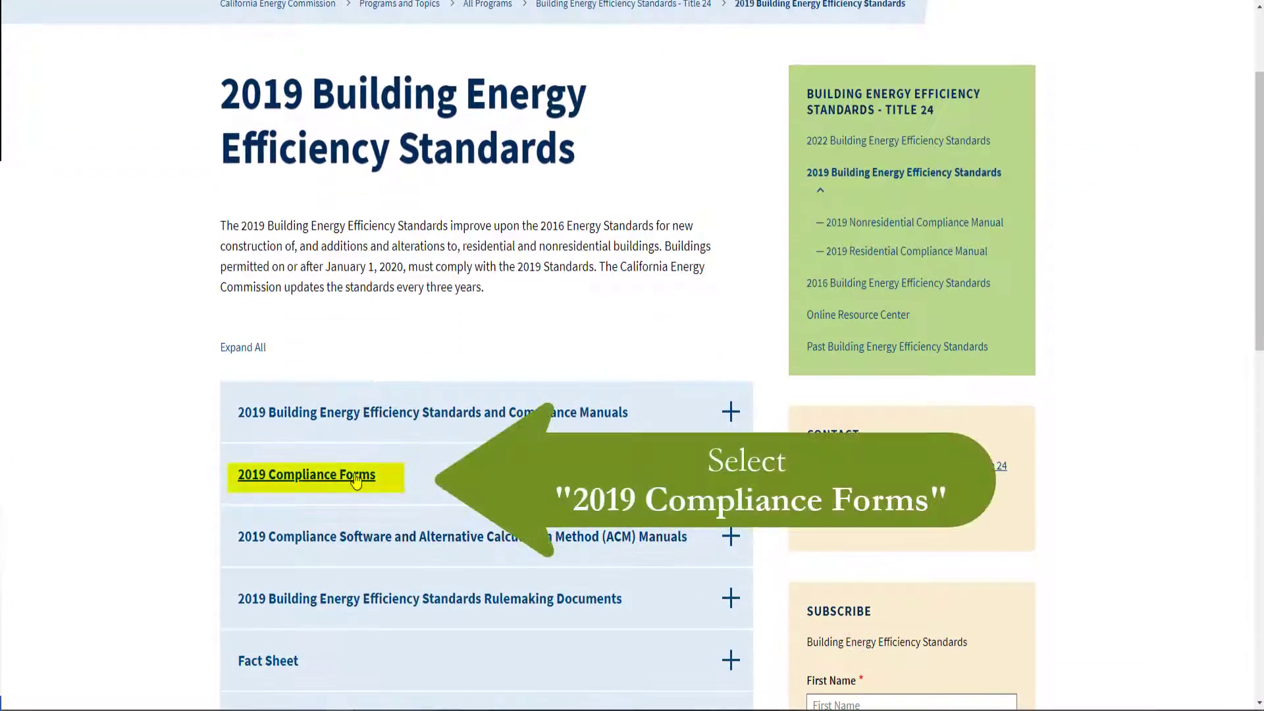
{"action": "left_click", "coordinate": [361, 481]}
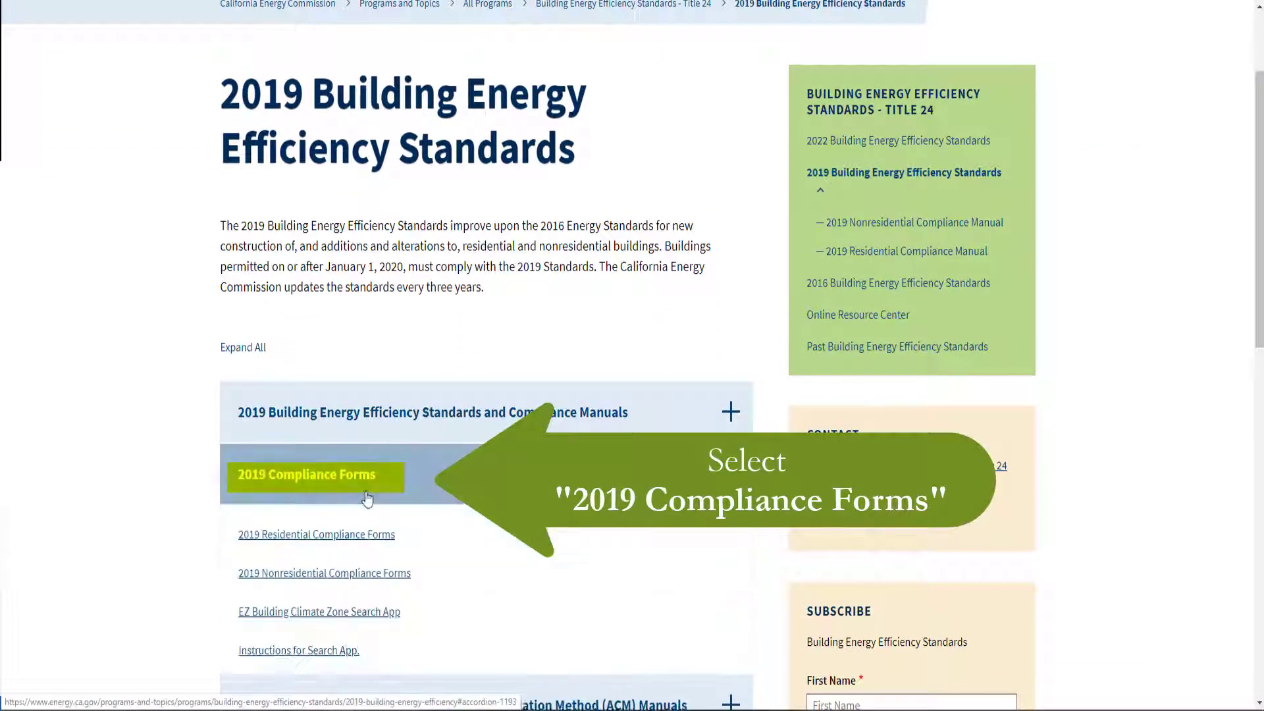
{"action": "left_click", "coordinate": [366, 581]}
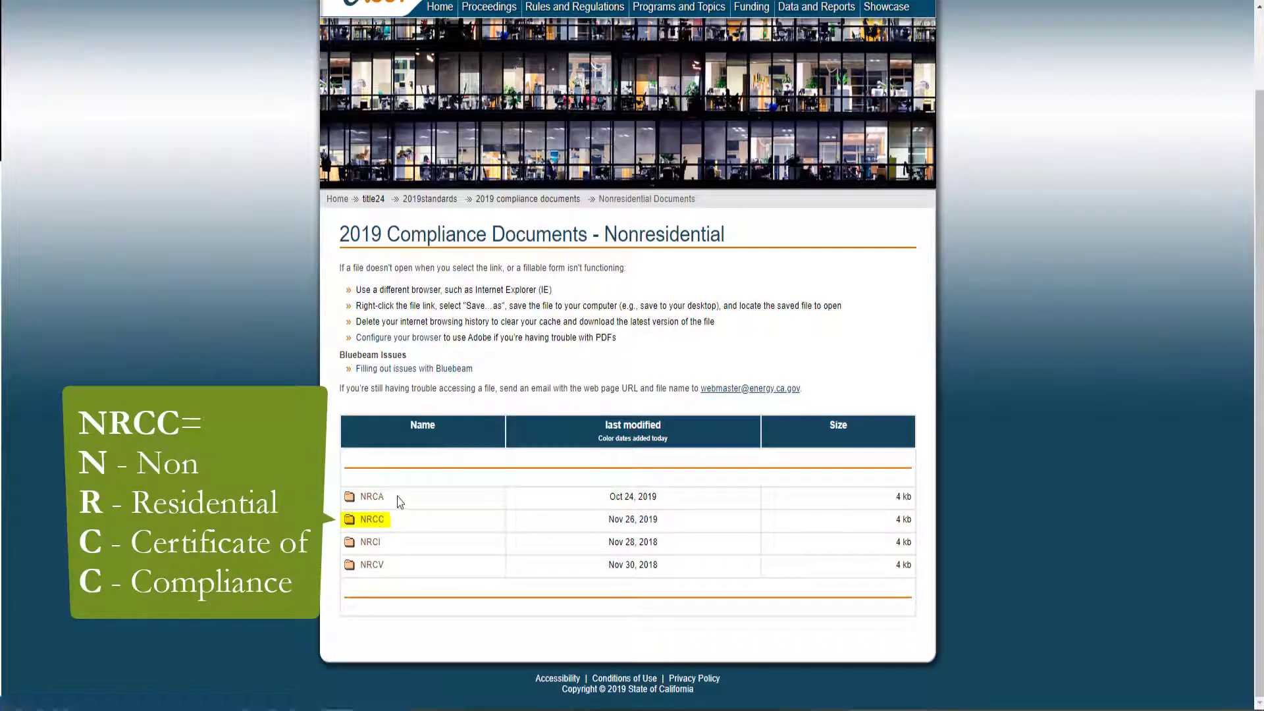
Download 2019-NRCC-PLB-E.pdf from the NRCC folder, set to open when done
{"action": "left_click", "coordinate": [371, 520]}
{"action": "scroll", "coordinate": [969, 505], "scroll_direction": "down", "scroll_amount": 2}
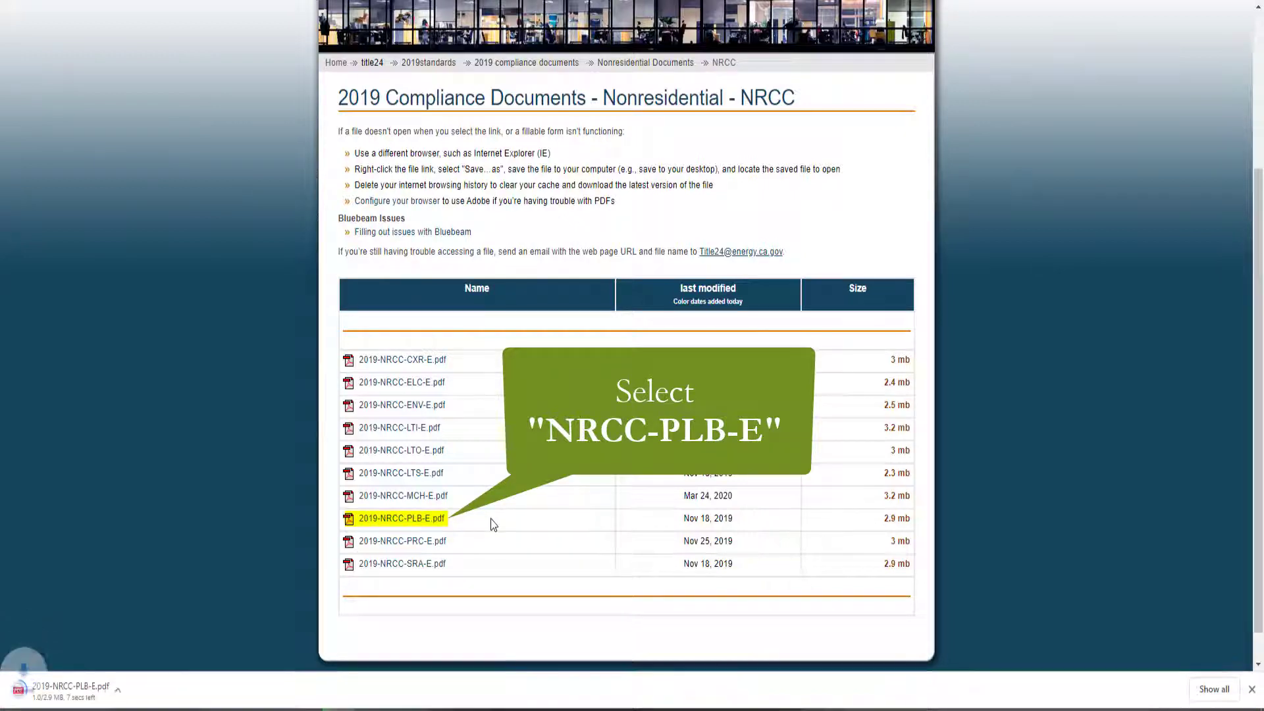
{"action": "left_click", "coordinate": [135, 688]}
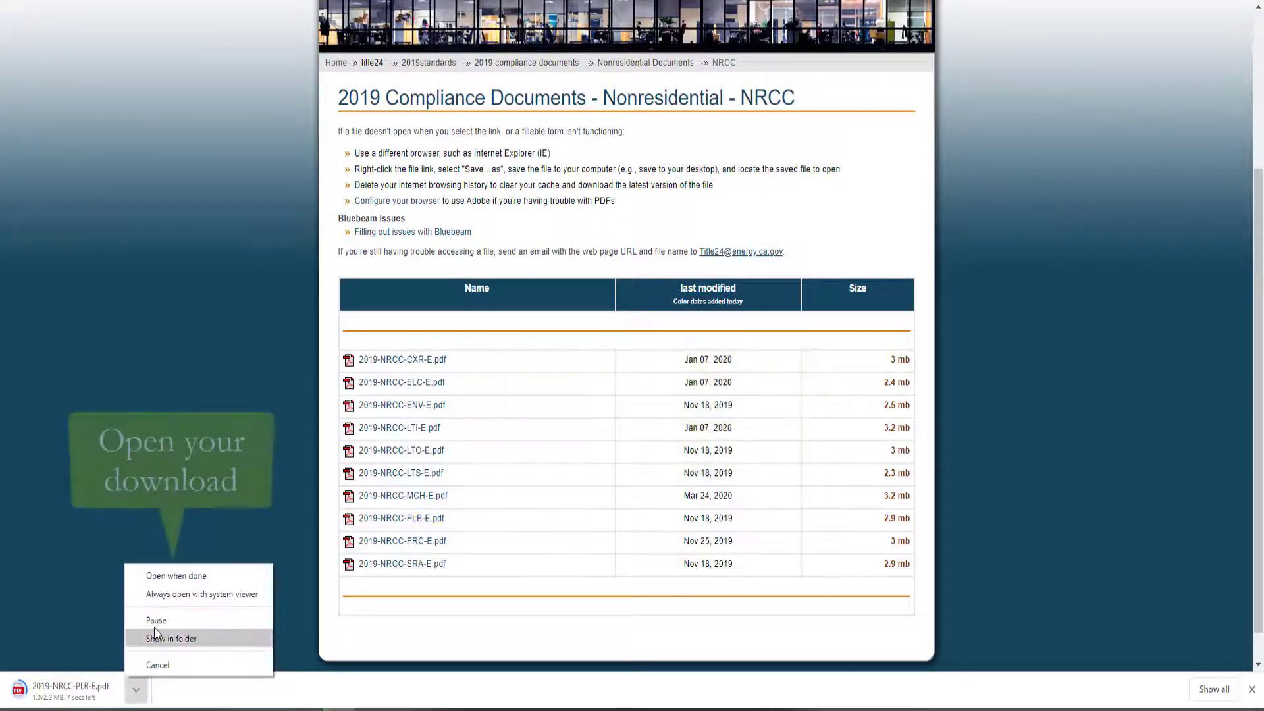
{"action": "left_click", "coordinate": [215, 584]}
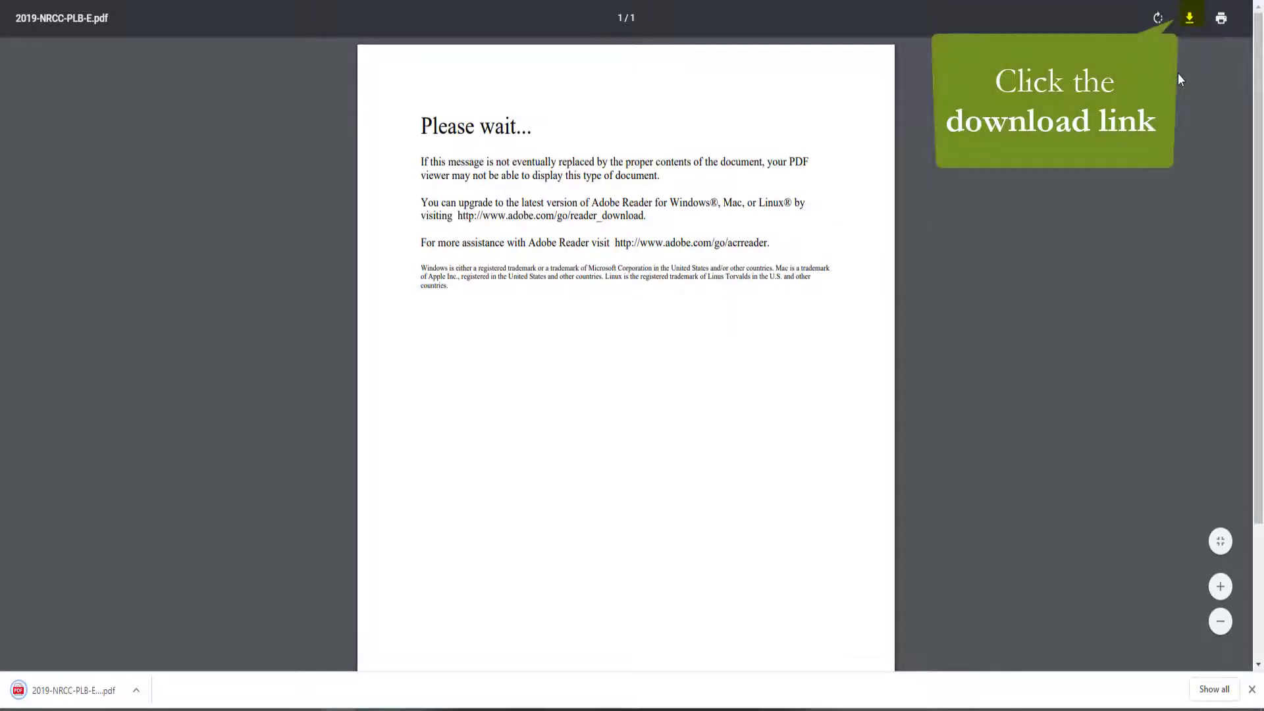
Open the downloaded 2019-NRCC-PLB-E.pdf from Downloads in Adobe Acrobat Reader 2017
{"action": "left_click", "coordinate": [1190, 18]}
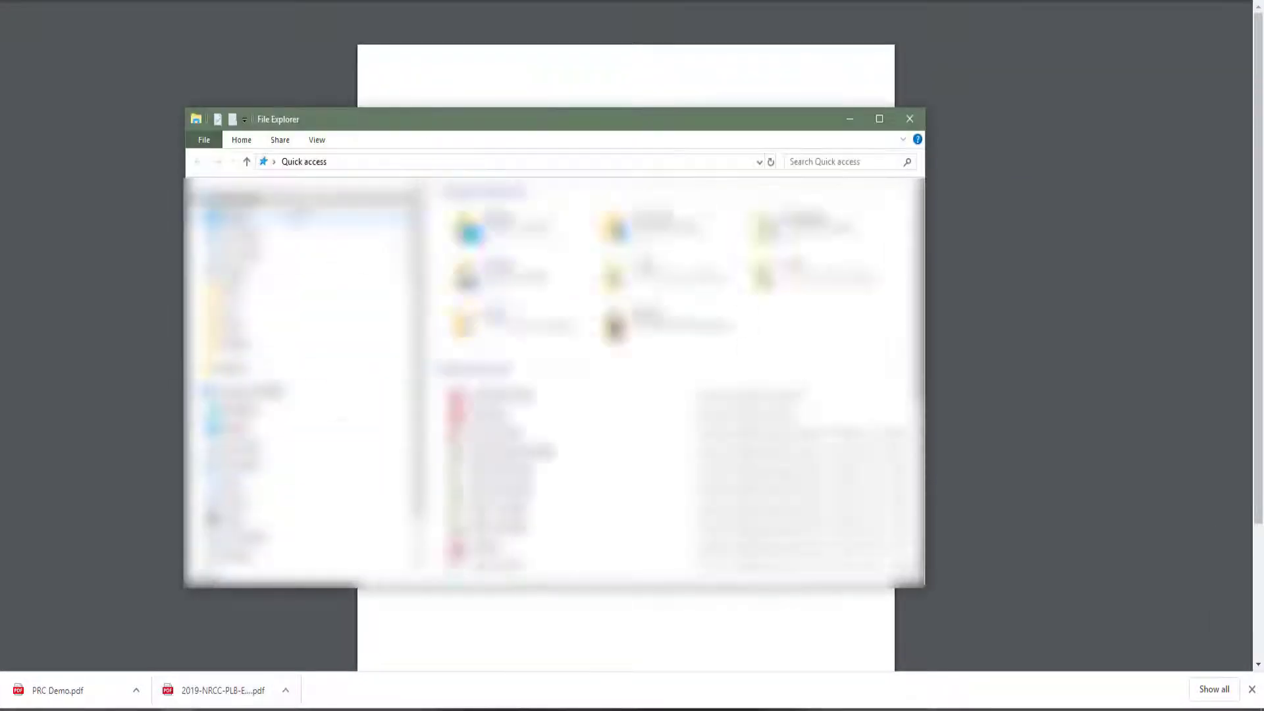
{"action": "left_click", "coordinate": [230, 234]}
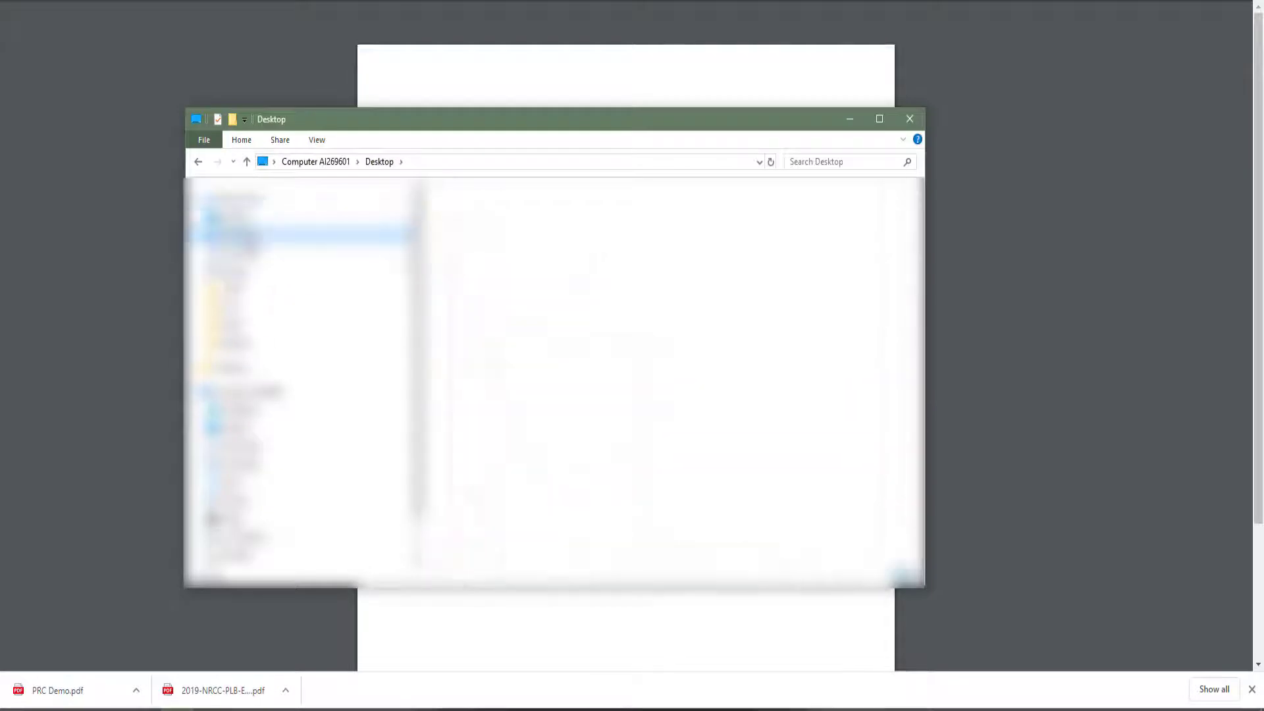
{"action": "key", "text": "Return"}
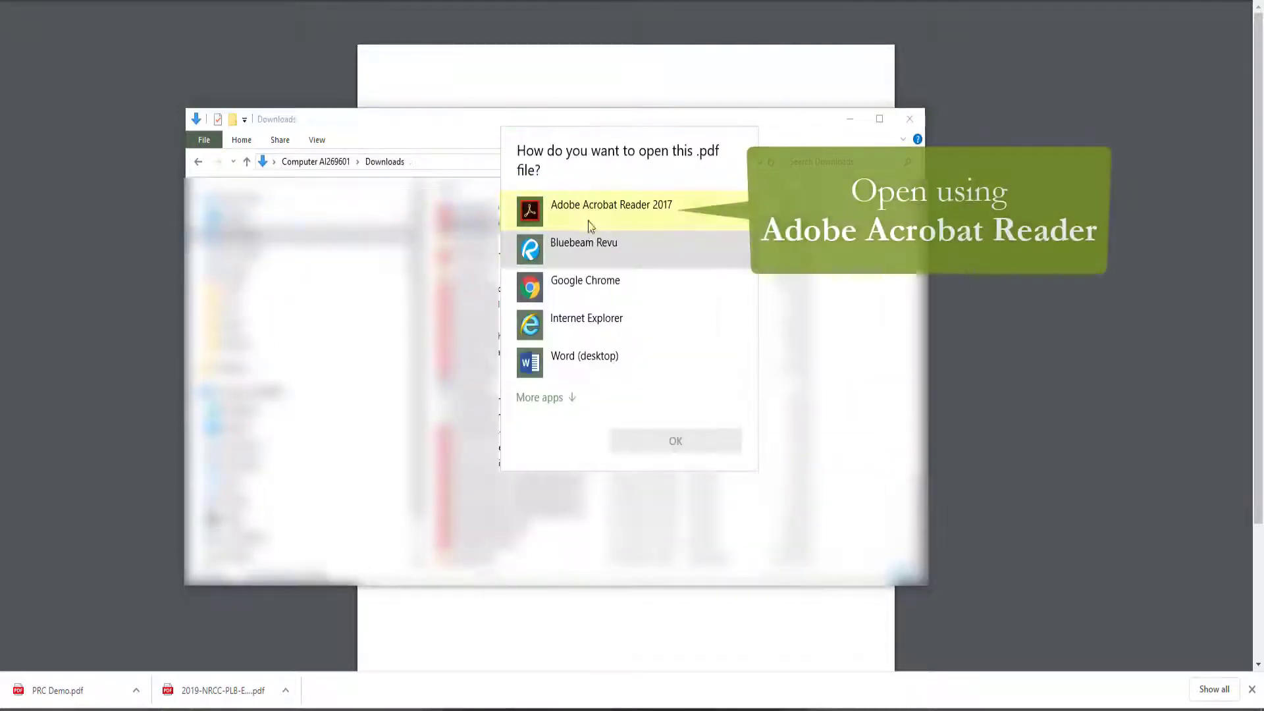
{"action": "double_click", "coordinate": [701, 212]}
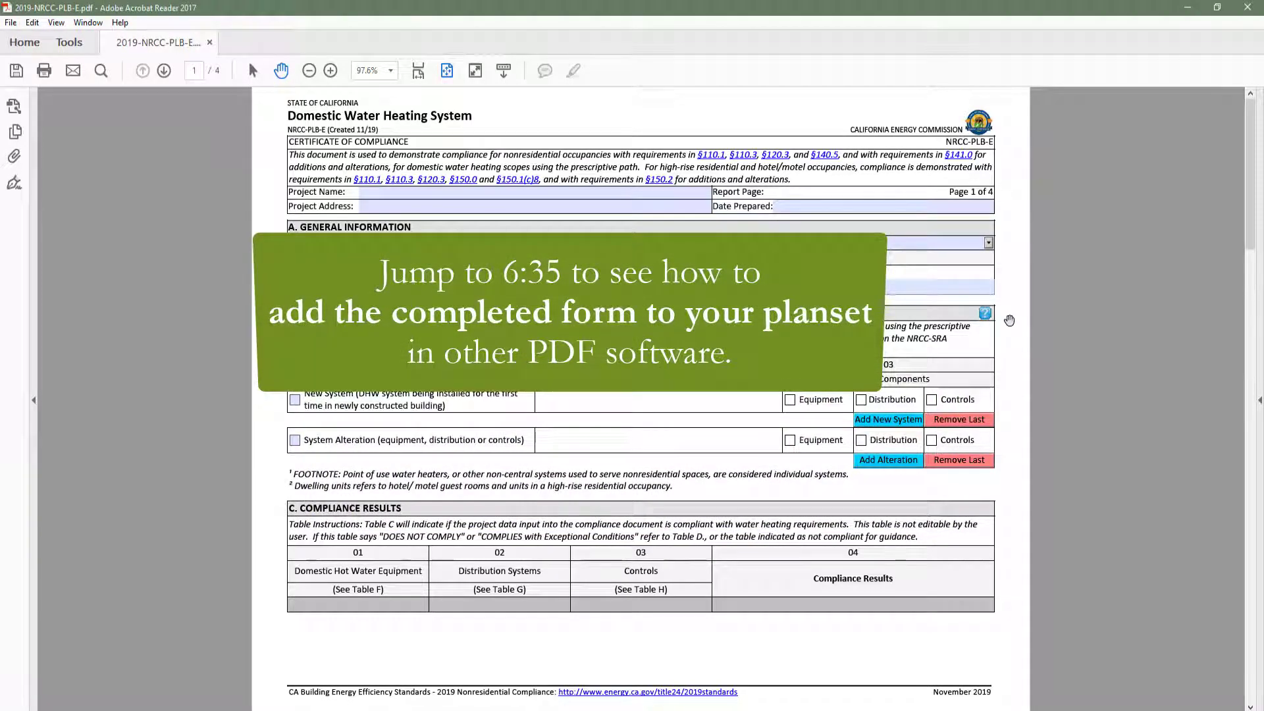
Enter San Rafael as the project location and set climate zone 2
{"action": "left_click", "coordinate": [610, 238]}
{"action": "type", "text": "San Rafael"}
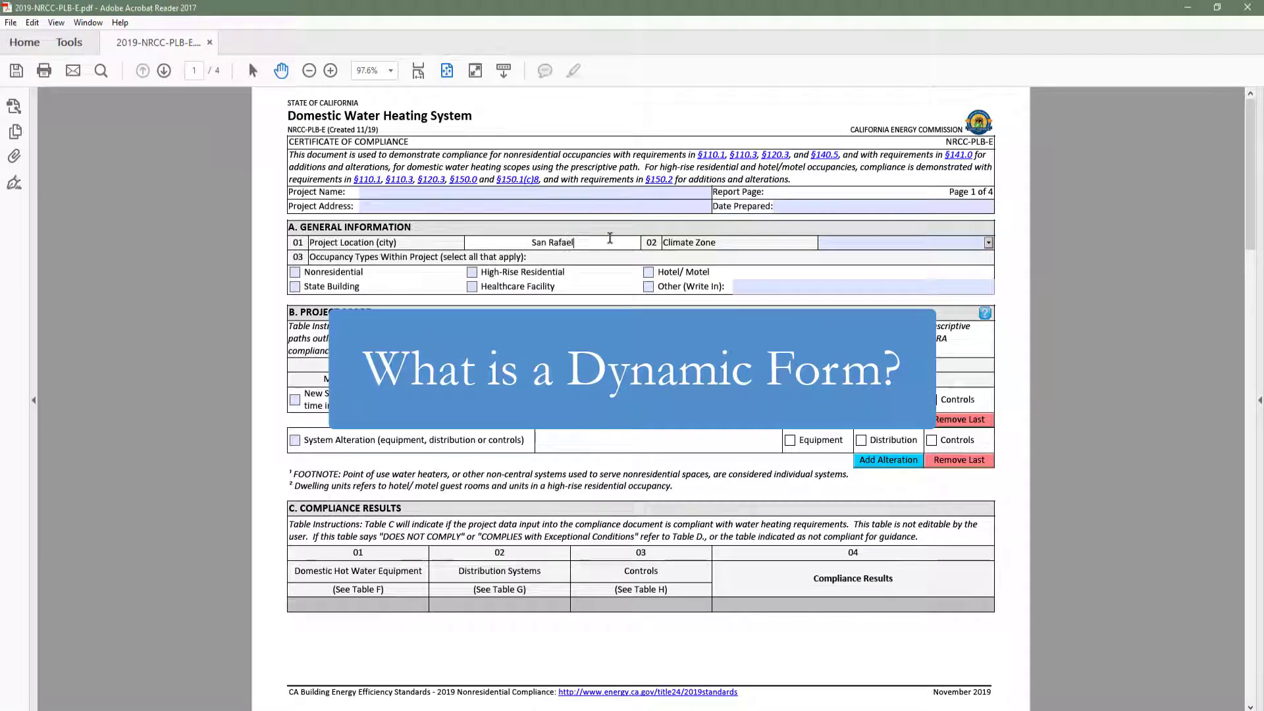
{"action": "left_click", "coordinate": [987, 243]}
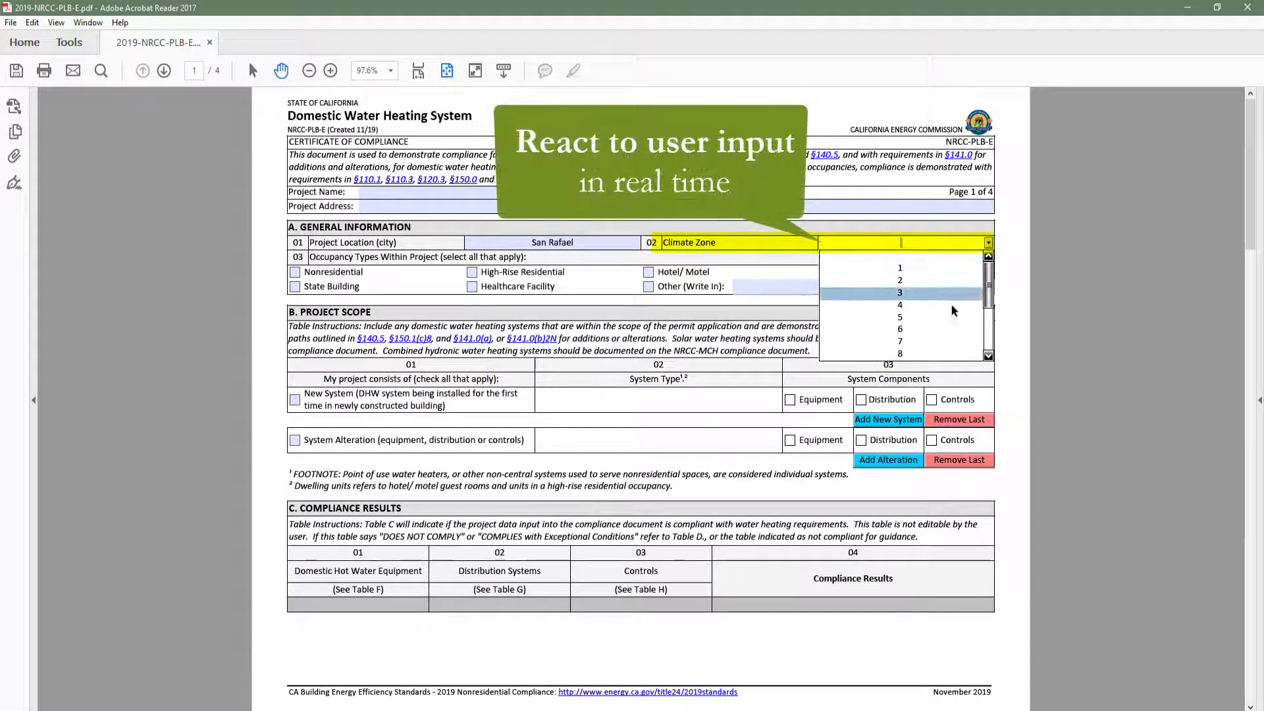
{"action": "left_click", "coordinate": [948, 279]}
Mark a nonresidential central-system alteration covering equipment and distribution
{"action": "left_click", "coordinate": [295, 272]}
{"action": "left_click", "coordinate": [295, 440]}
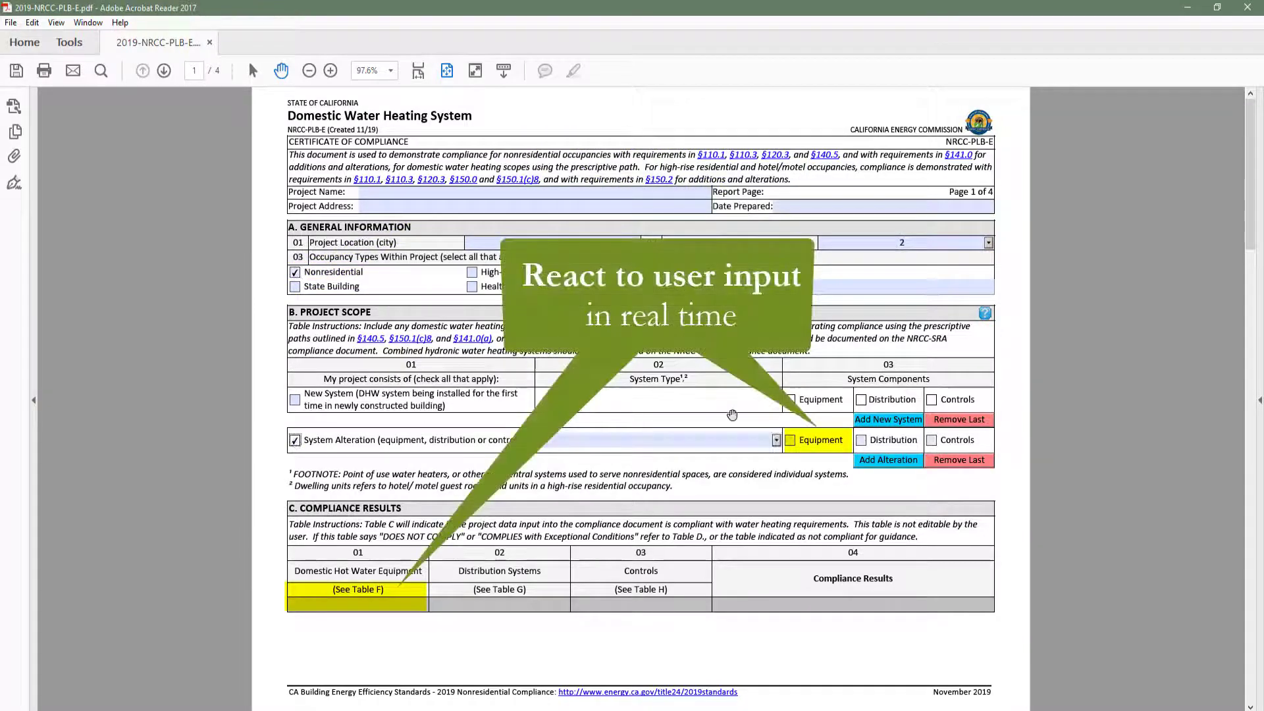
{"action": "left_click", "coordinate": [776, 440]}
{"action": "left_click", "coordinate": [738, 453]}
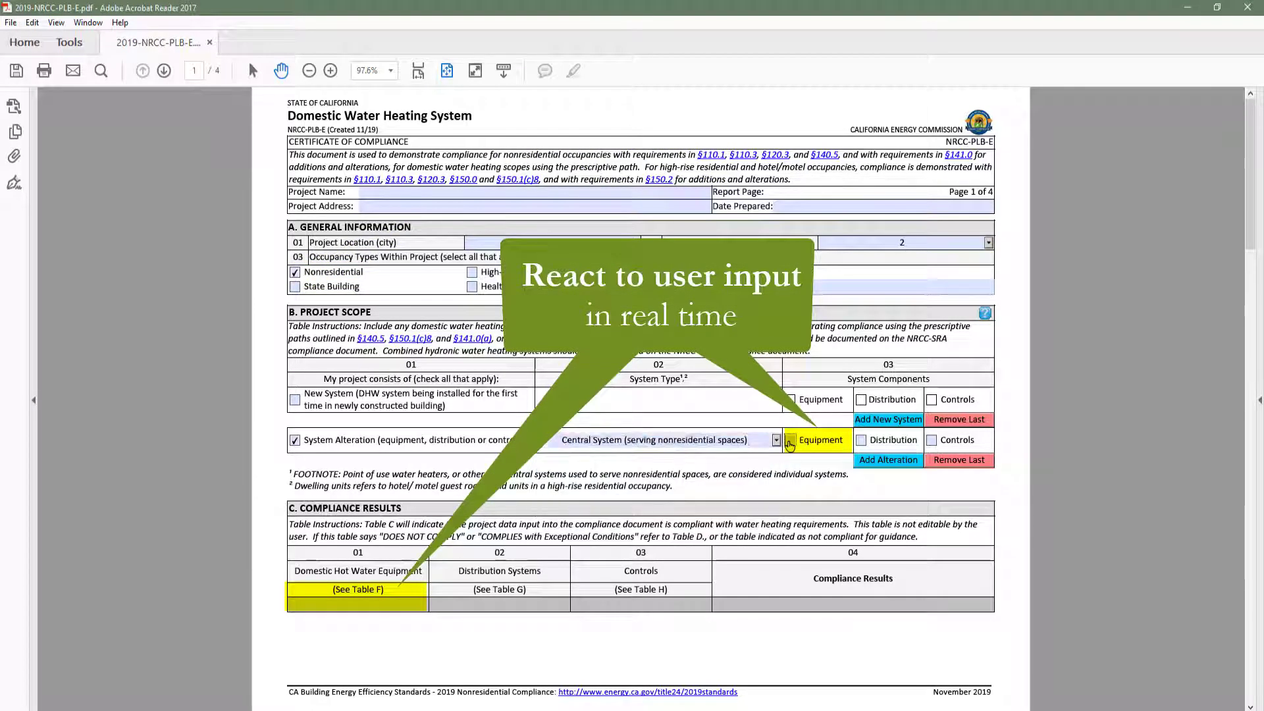
{"action": "left_click", "coordinate": [789, 440]}
{"action": "left_click", "coordinate": [861, 440]}
Set the Table F equipment type to hot water supply boilers under 300k Btu/h
{"action": "scroll", "coordinate": [826, 474], "scroll_direction": "down", "scroll_amount": 3}
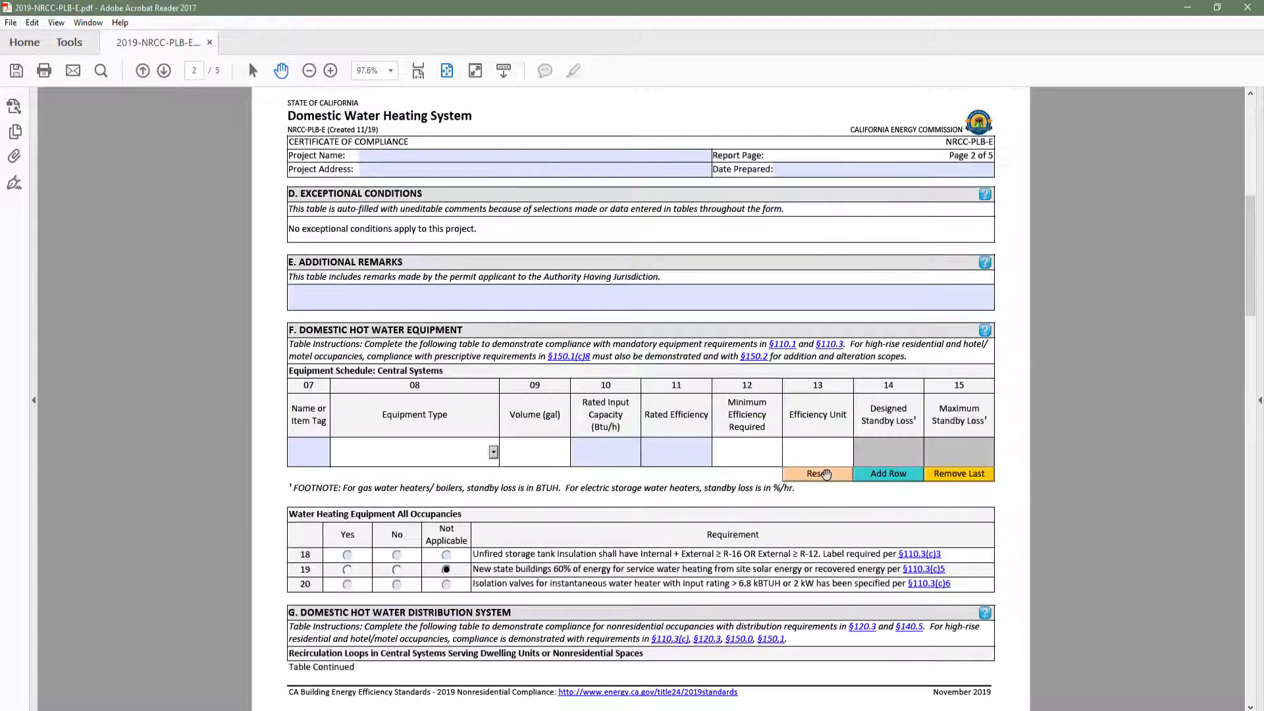
{"action": "scroll", "coordinate": [826, 474], "scroll_direction": "down", "scroll_amount": 3}
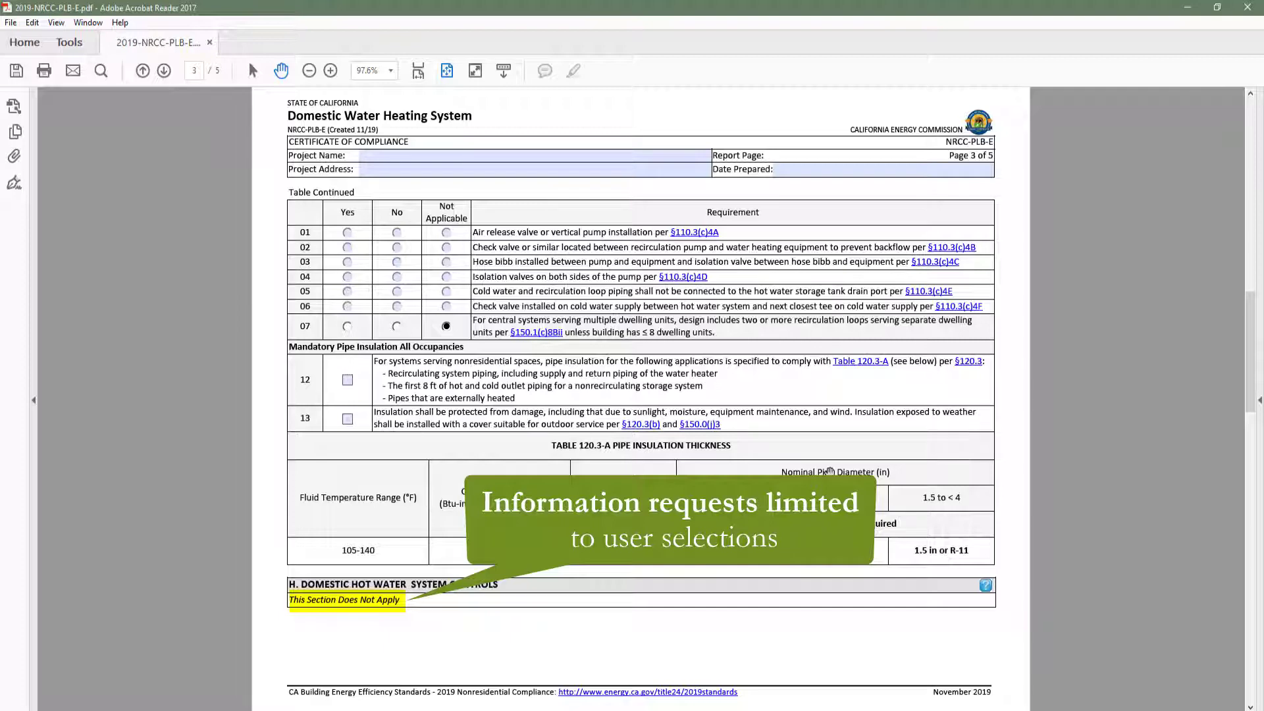
{"action": "scroll", "coordinate": [665, 464], "scroll_direction": "up", "scroll_amount": 3}
{"action": "left_click", "coordinate": [493, 453]}
{"action": "left_click", "coordinate": [498, 471]}
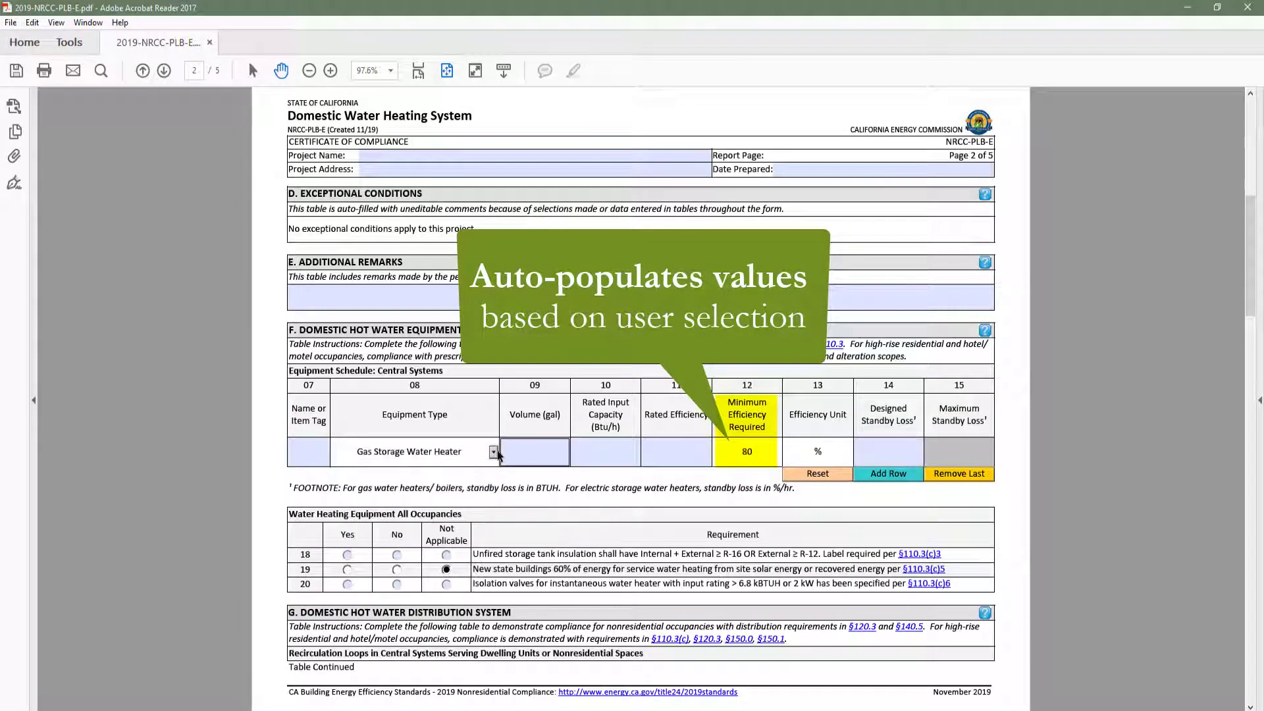
{"action": "left_click", "coordinate": [494, 453]}
{"action": "left_click", "coordinate": [476, 533]}
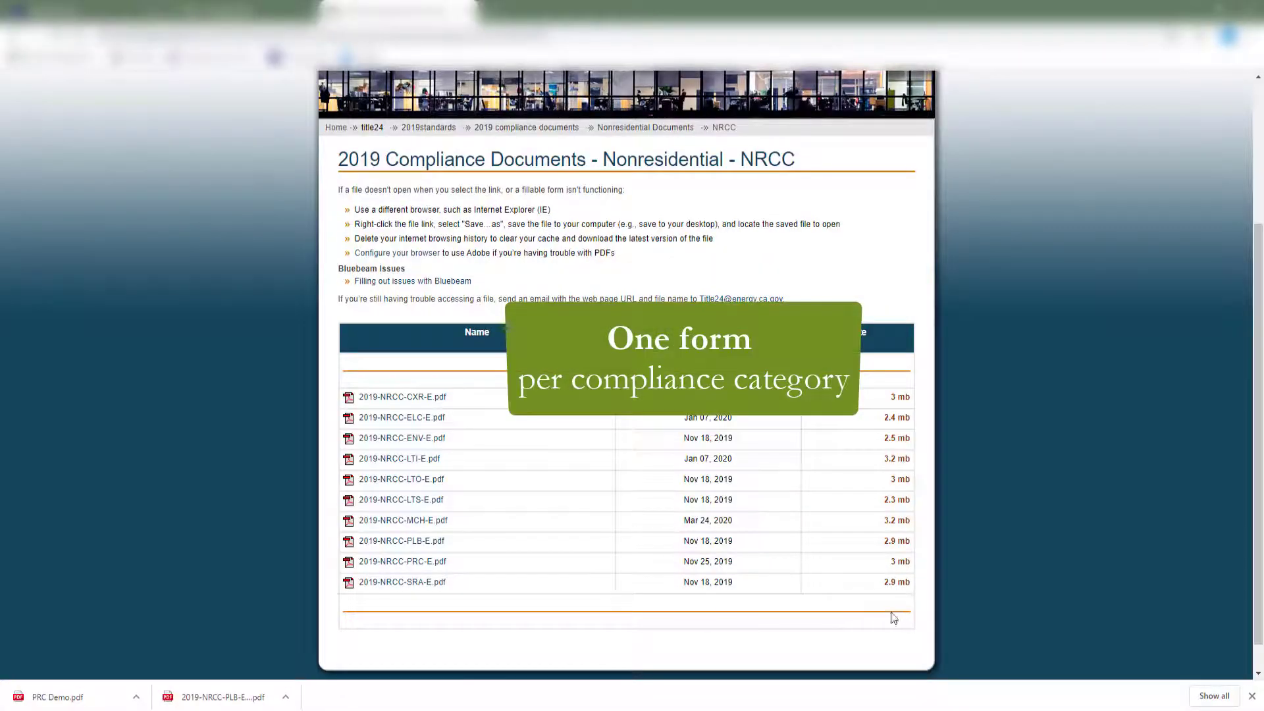
{"action": "left_click", "coordinate": [1252, 696]}
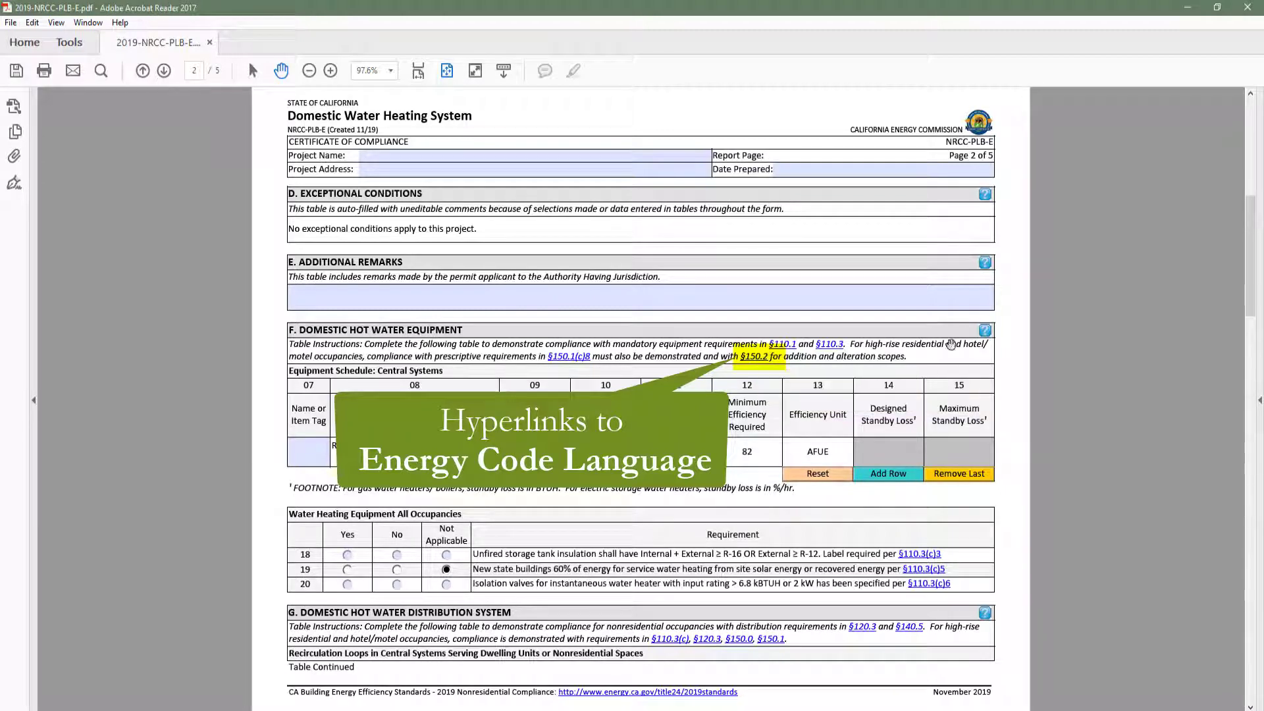
Back on page 1, reselect climate zone 2
{"action": "mouse_move", "coordinate": [985, 327]}
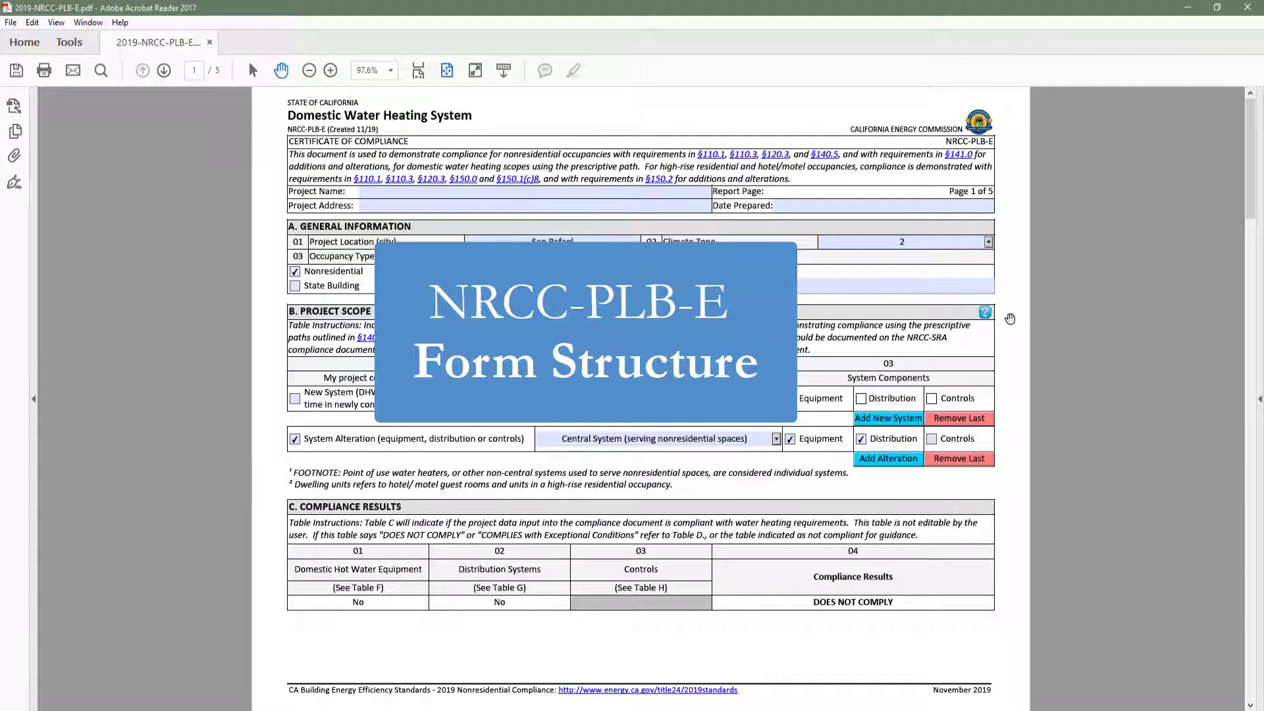
{"action": "left_click", "coordinate": [988, 243]}
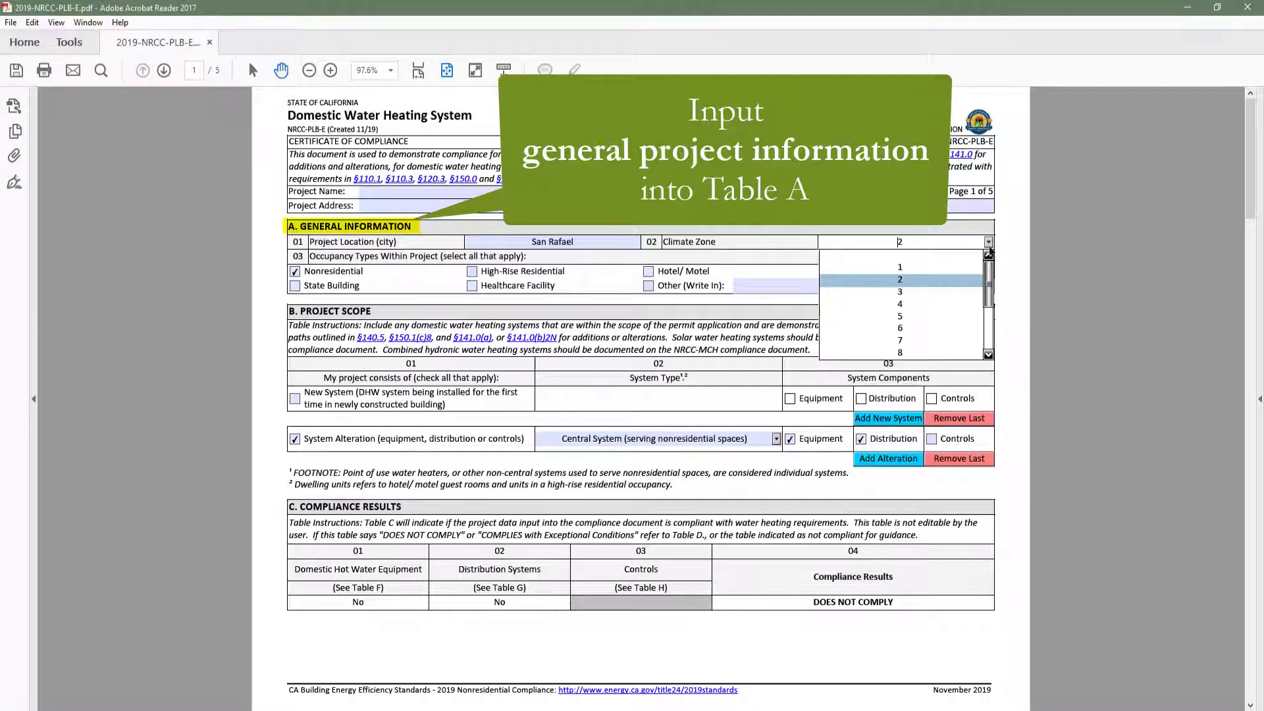
{"action": "left_click", "coordinate": [963, 280]}
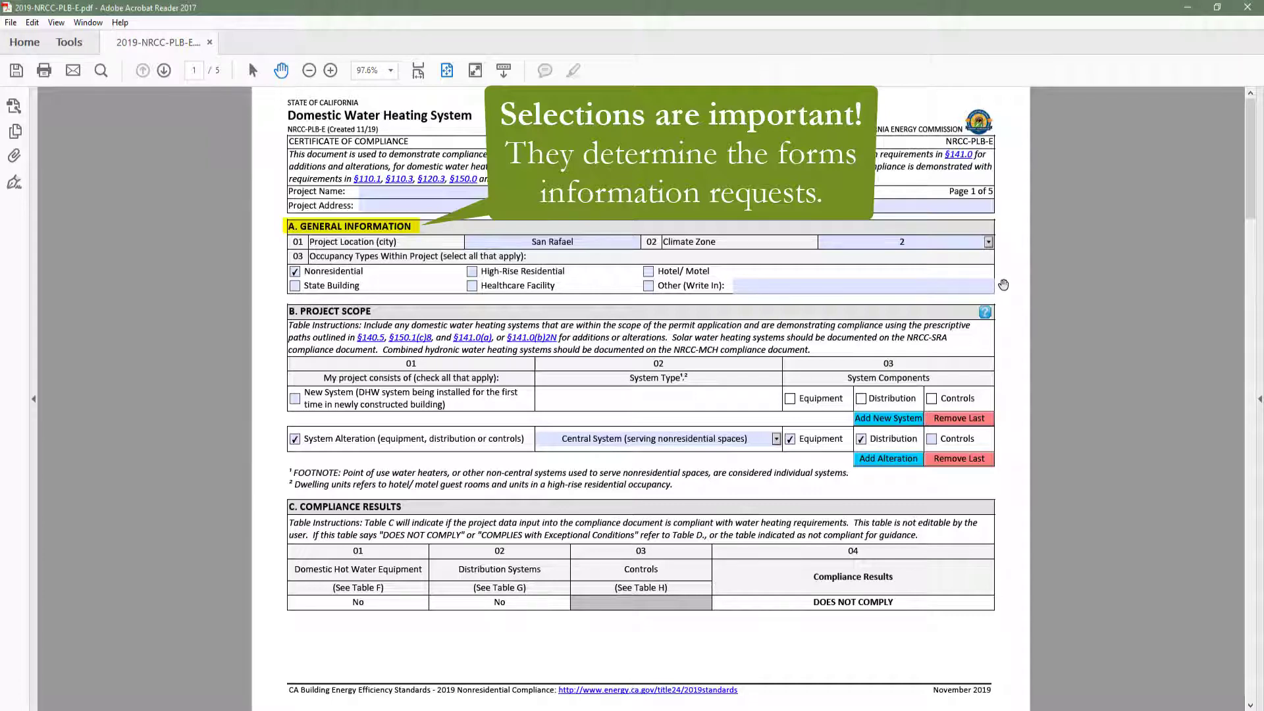
Replace the system alteration with a New System: Central System serving nonresidential spaces
{"action": "left_click", "coordinate": [777, 440]}
{"action": "left_click", "coordinate": [658, 453]}
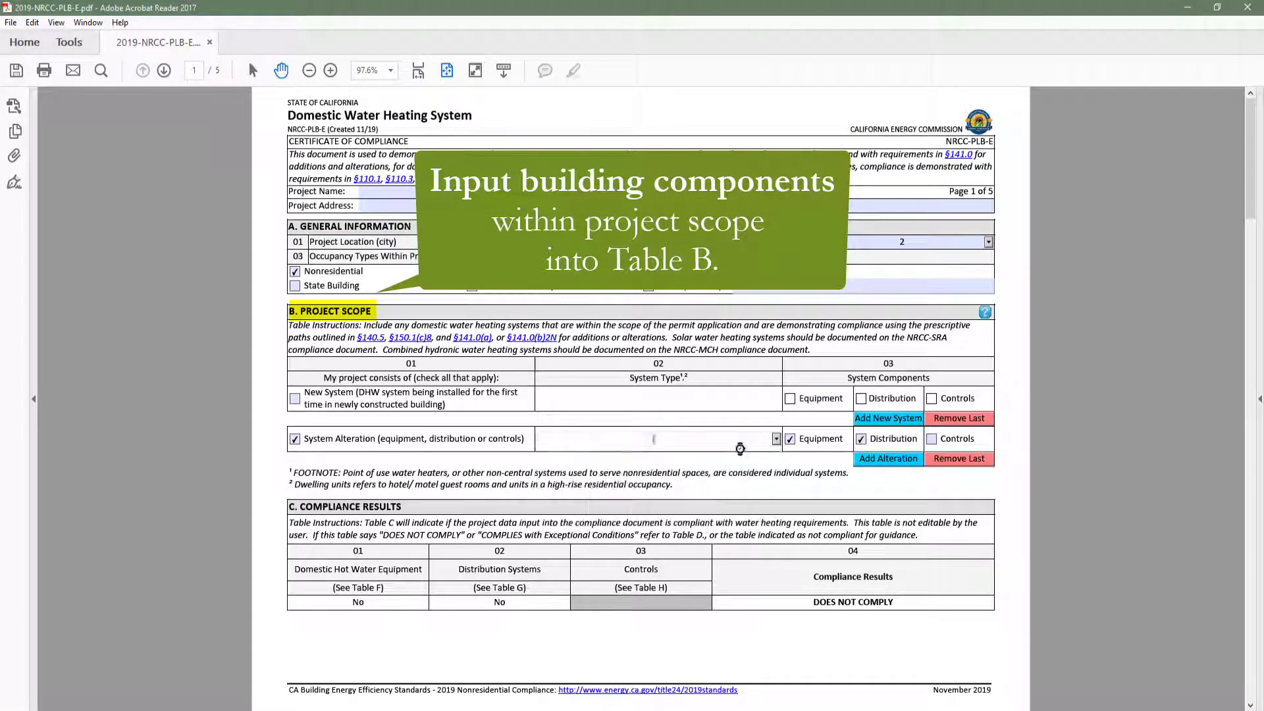
{"action": "left_click", "coordinate": [295, 439]}
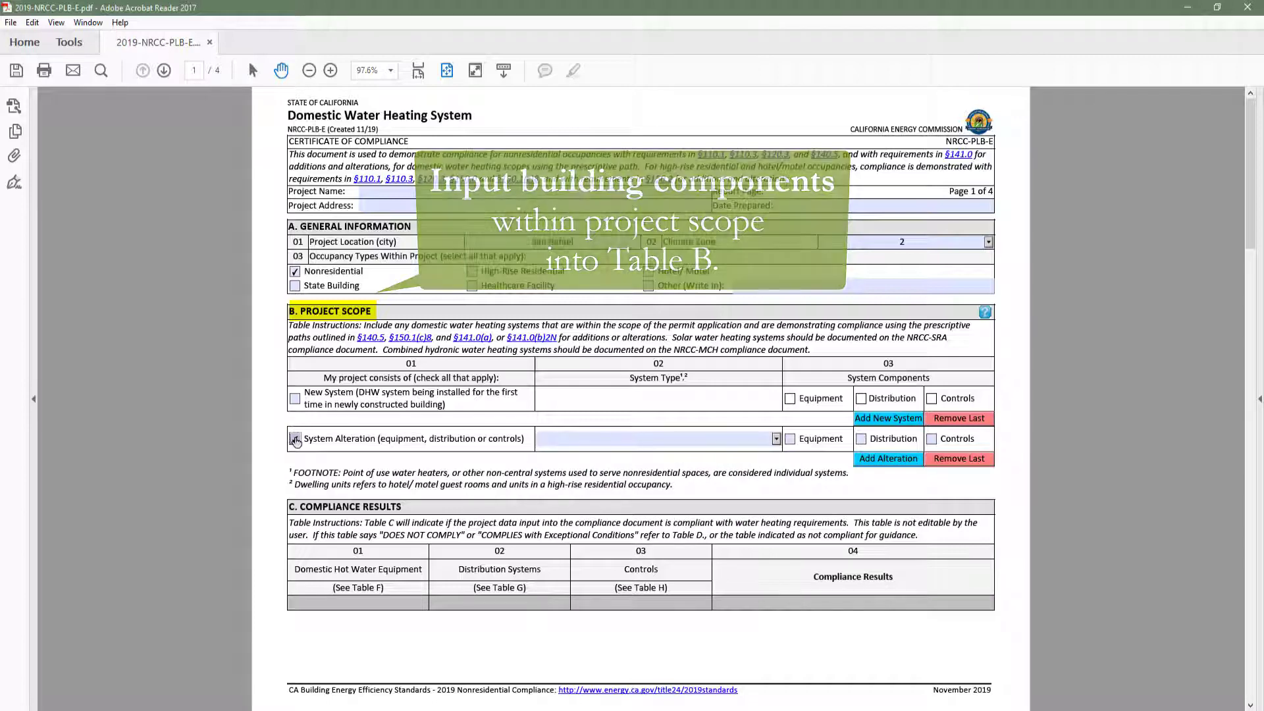
{"action": "left_click", "coordinate": [295, 400]}
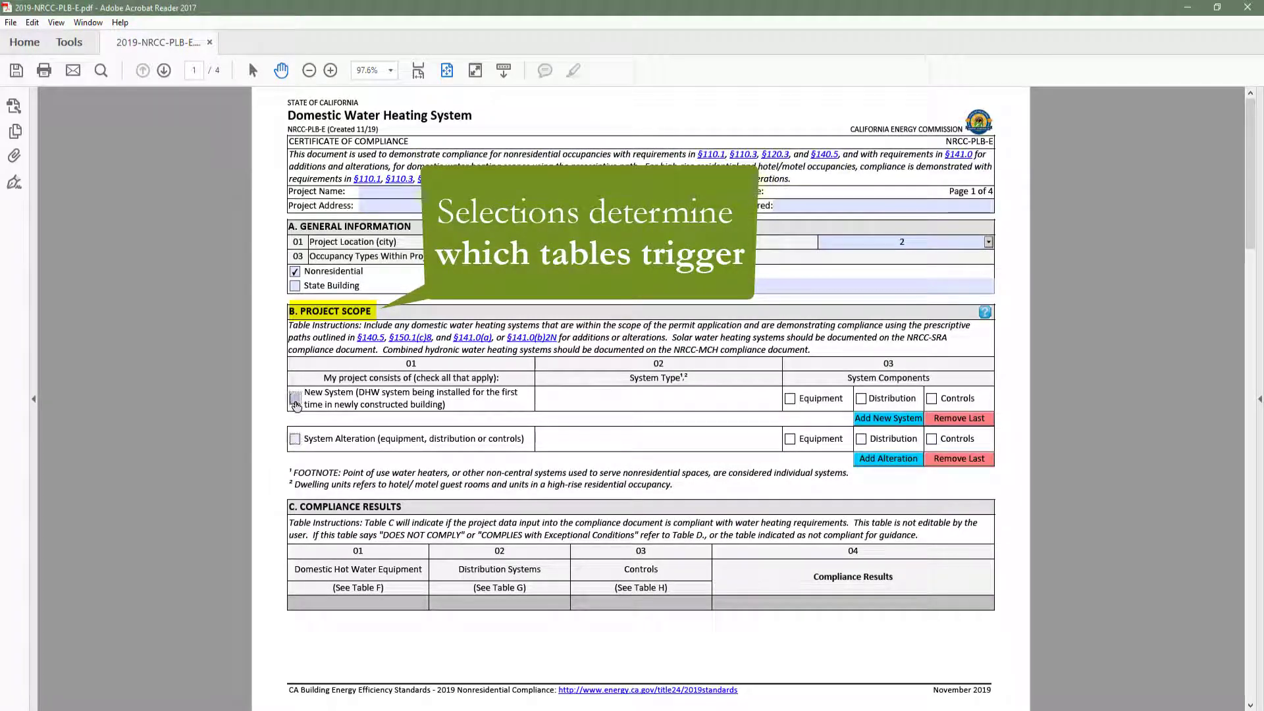
{"action": "left_click", "coordinate": [772, 396]}
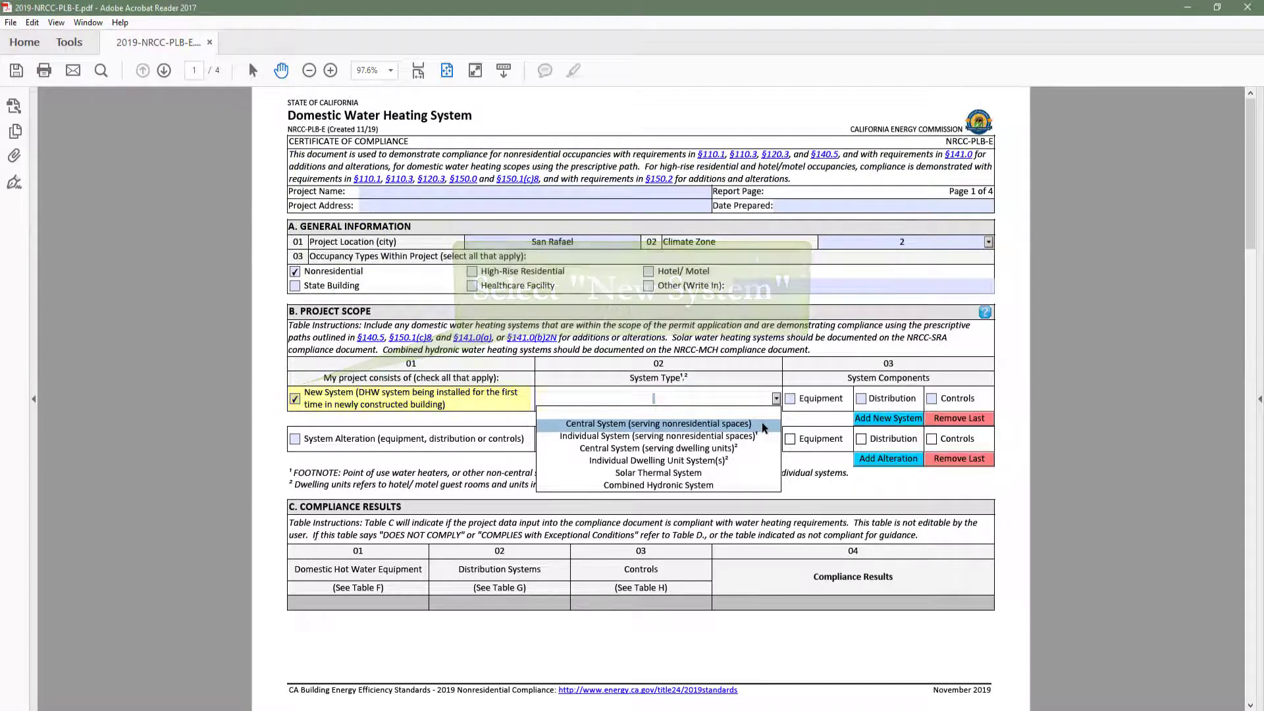
{"action": "left_click", "coordinate": [764, 425]}
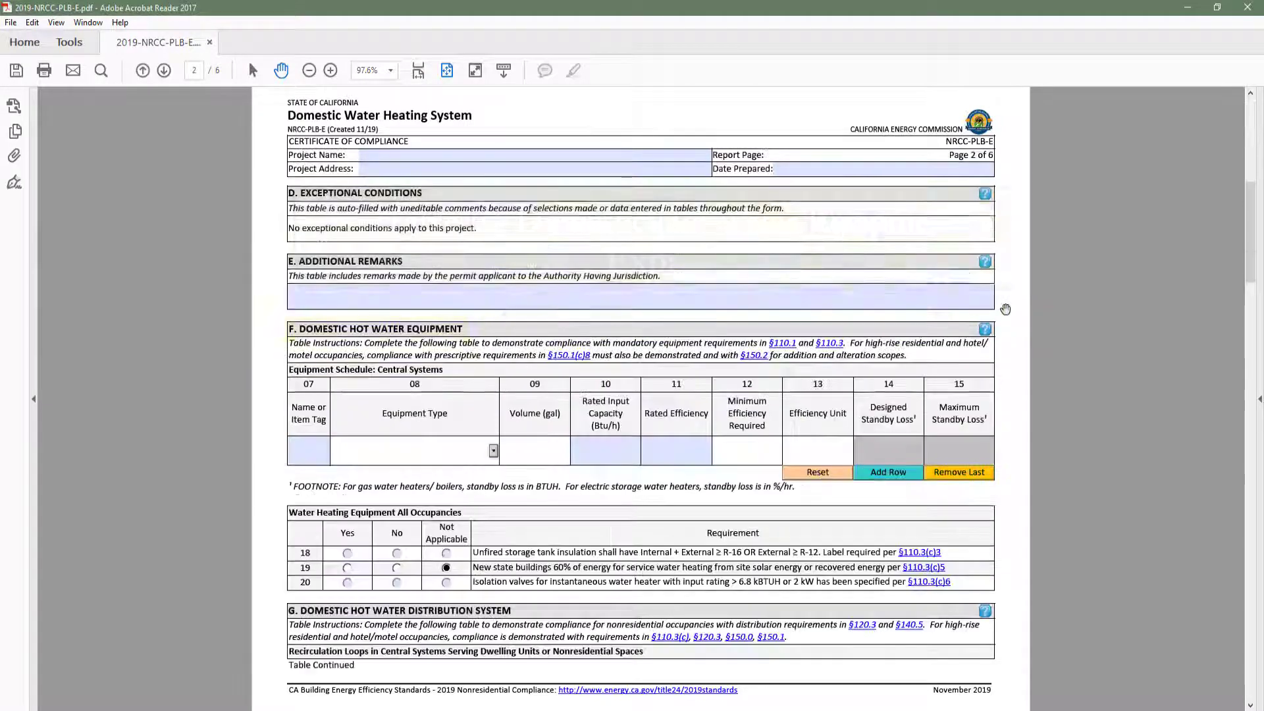
{"action": "scroll", "coordinate": [1005, 309], "scroll_direction": "down", "scroll_amount": 3}
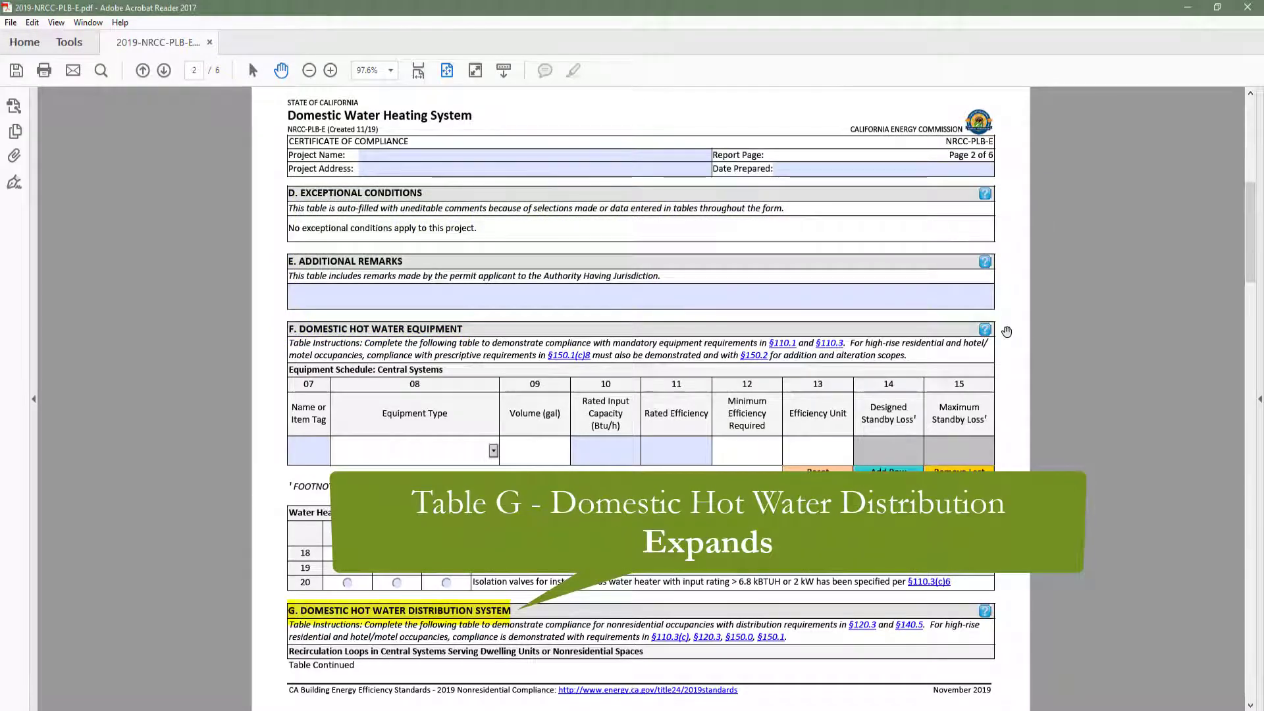
{"action": "scroll", "coordinate": [1006, 331], "scroll_direction": "down", "scroll_amount": 3}
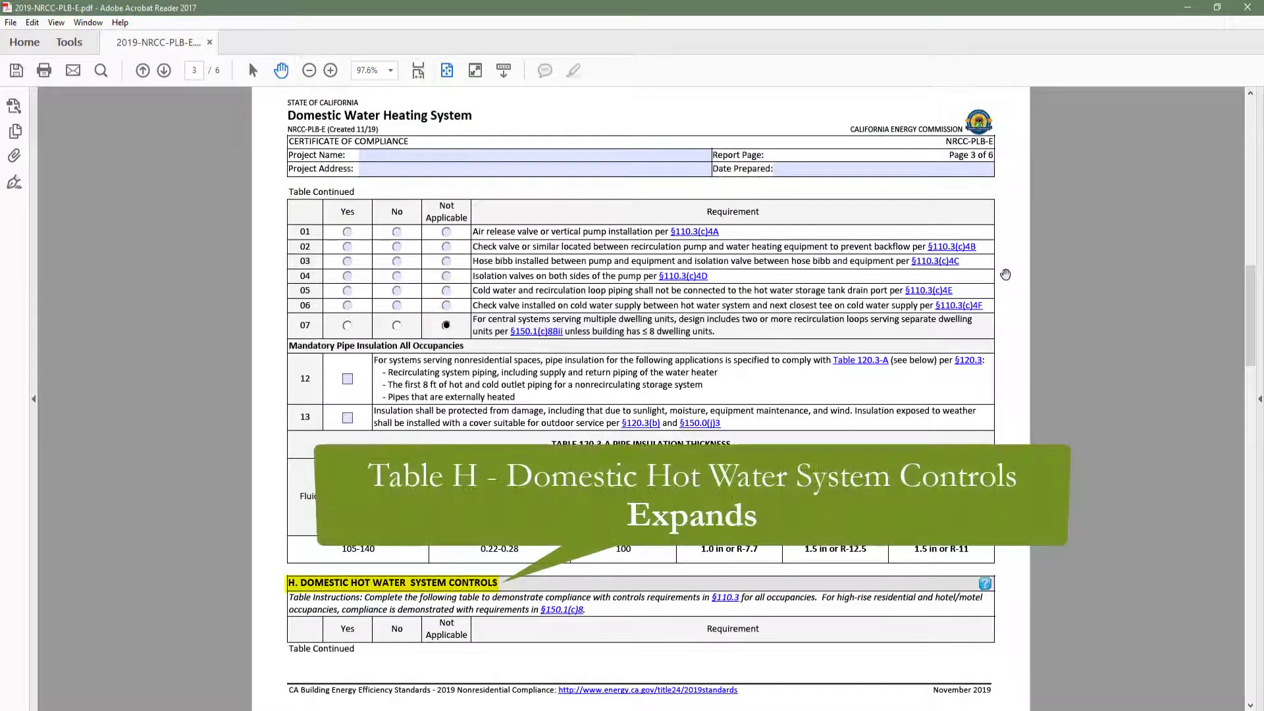
{"action": "scroll", "coordinate": [1006, 274], "scroll_direction": "down", "scroll_amount": 3}
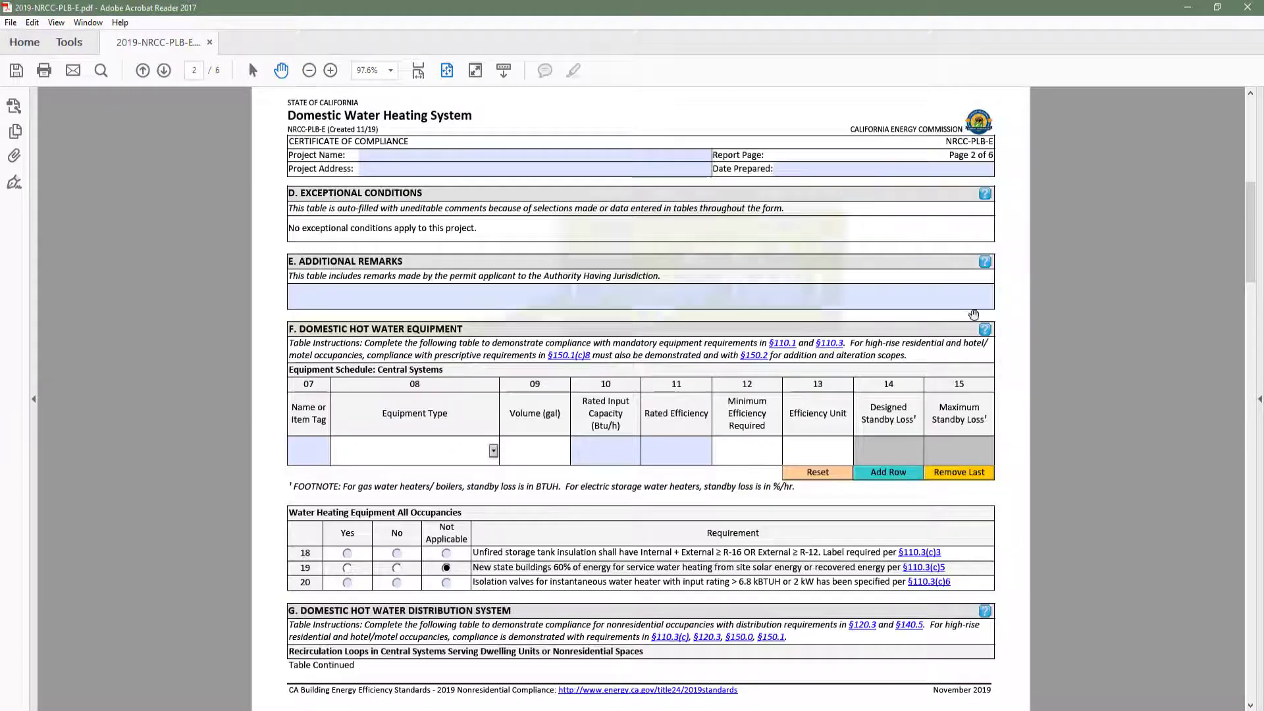
Enter DHW-1 as a gas storage water heater with values 100 and 1000 in Table F
{"action": "left_click", "coordinate": [319, 453]}
{"action": "type", "text": "DHW-1"}
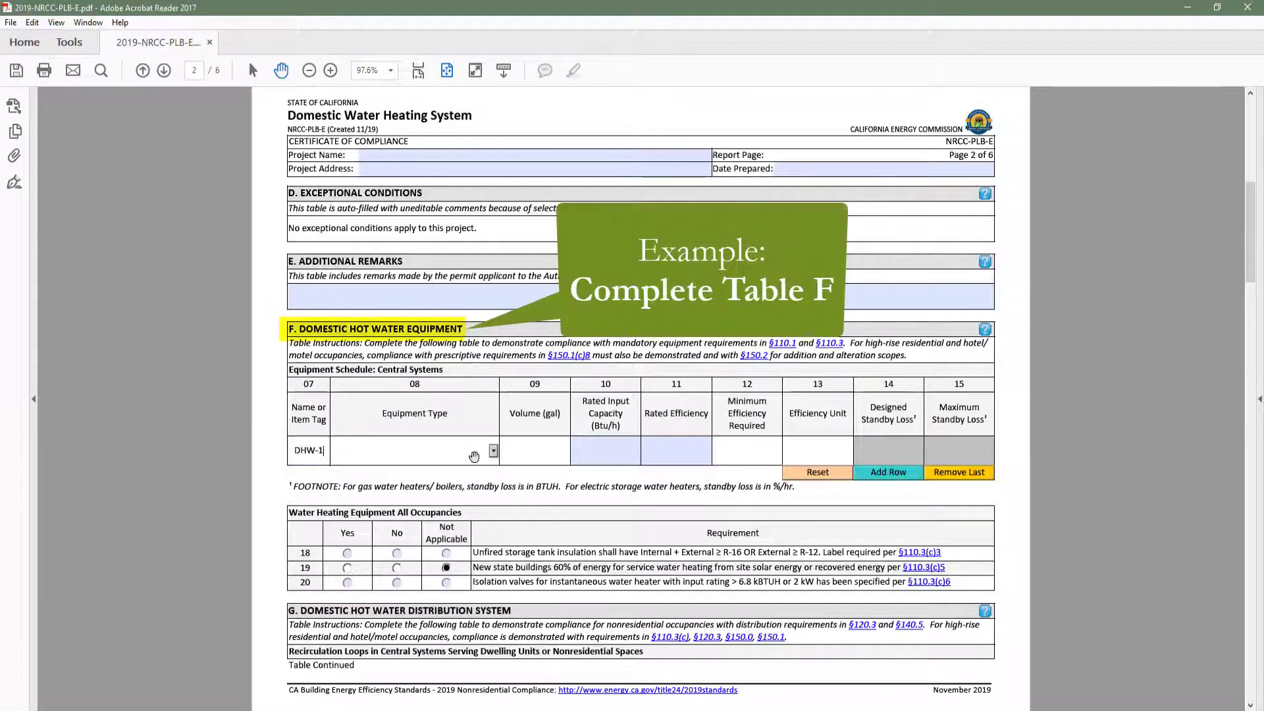
{"action": "key", "text": "Tab"}
{"action": "key", "text": "Down"}
{"action": "key", "text": "Tab"}
{"action": "type", "text": "100"}
{"action": "key", "text": "Tab"}
{"action": "type", "text": "1000"}
Complete Table F with 90 and 500, and answer Yes to rows 18 and 20
{"action": "left_click", "coordinate": [662, 450]}
{"action": "type", "text": "90"}
{"action": "key", "text": "Tab"}
{"action": "type", "text": "500"}
{"action": "left_click", "coordinate": [347, 553]}
{"action": "left_click", "coordinate": [347, 583]}
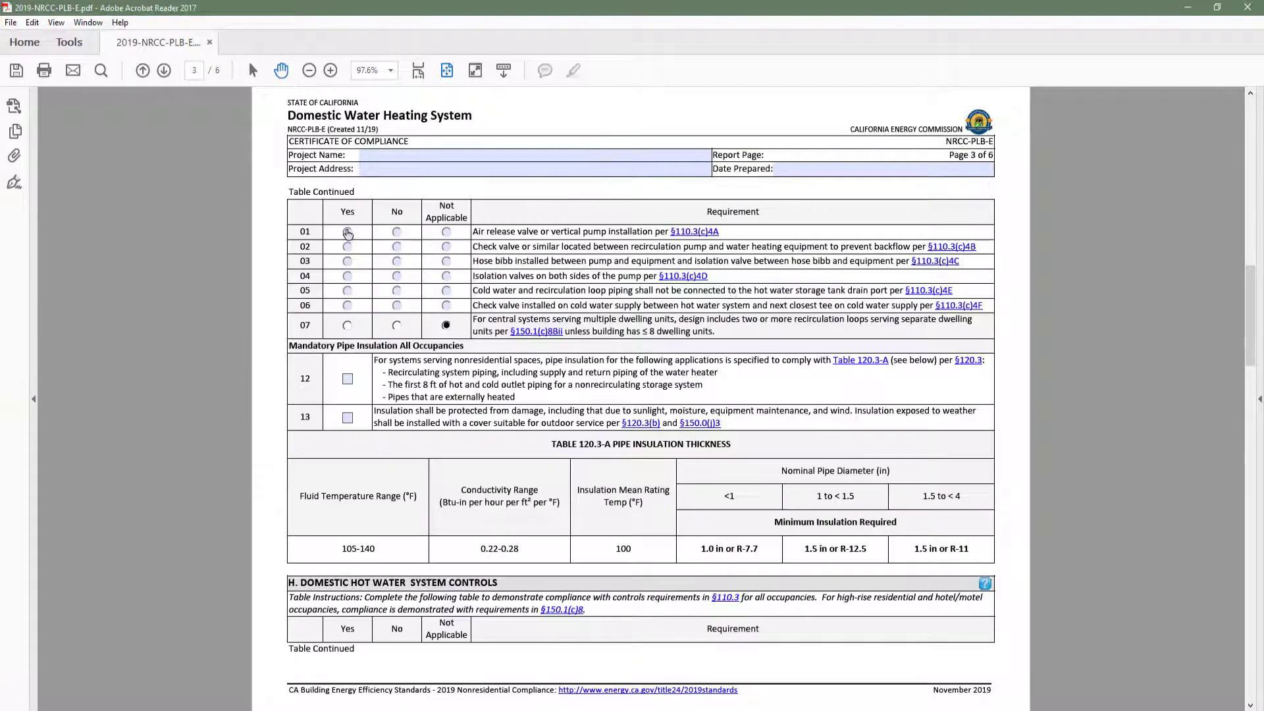
Answer Yes to distribution rows 01–06 and check pipe insulation items 12 and 13
{"action": "left_click", "coordinate": [347, 232]}
{"action": "left_click", "coordinate": [347, 247]}
{"action": "left_click", "coordinate": [347, 261]}
{"action": "left_click", "coordinate": [347, 276]}
{"action": "left_click", "coordinate": [347, 290]}
{"action": "left_click", "coordinate": [347, 305]}
{"action": "left_click", "coordinate": [347, 380]}
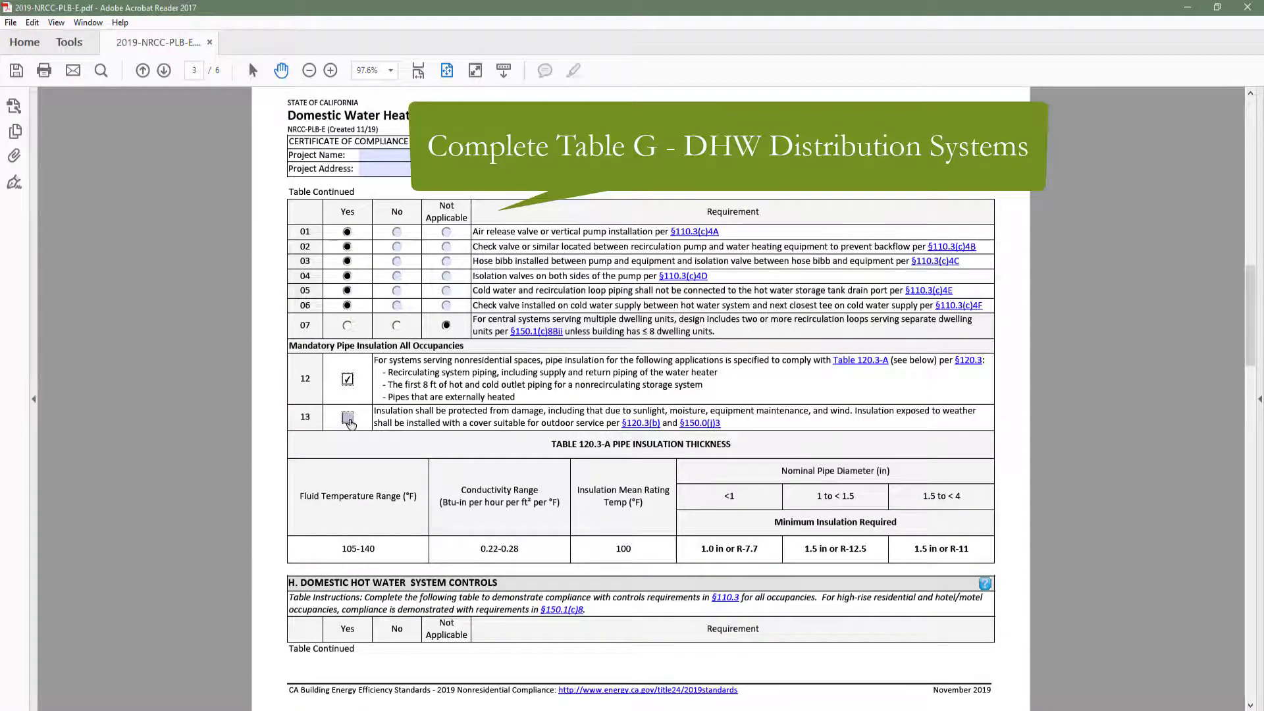
{"action": "left_click", "coordinate": [348, 418]}
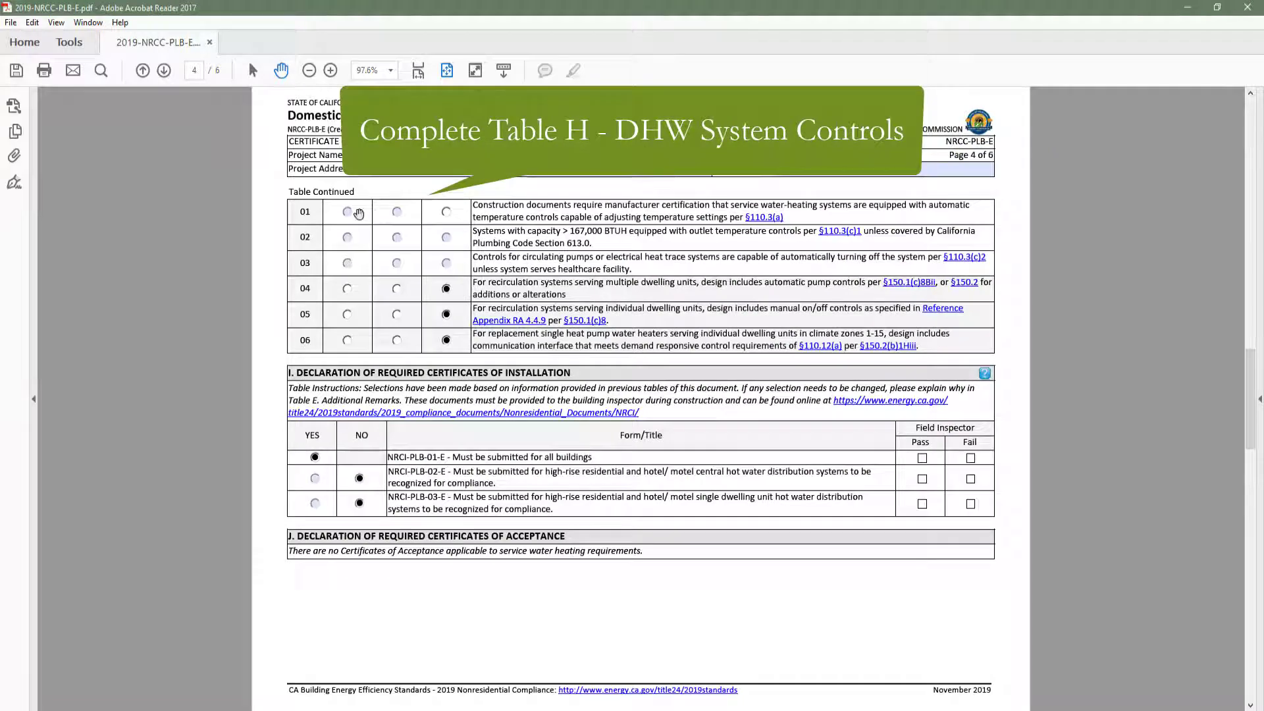
Answer Yes to controls rows 01–03 in Table H
{"action": "left_click", "coordinate": [346, 212]}
{"action": "left_click", "coordinate": [347, 237]}
{"action": "left_click", "coordinate": [347, 263]}
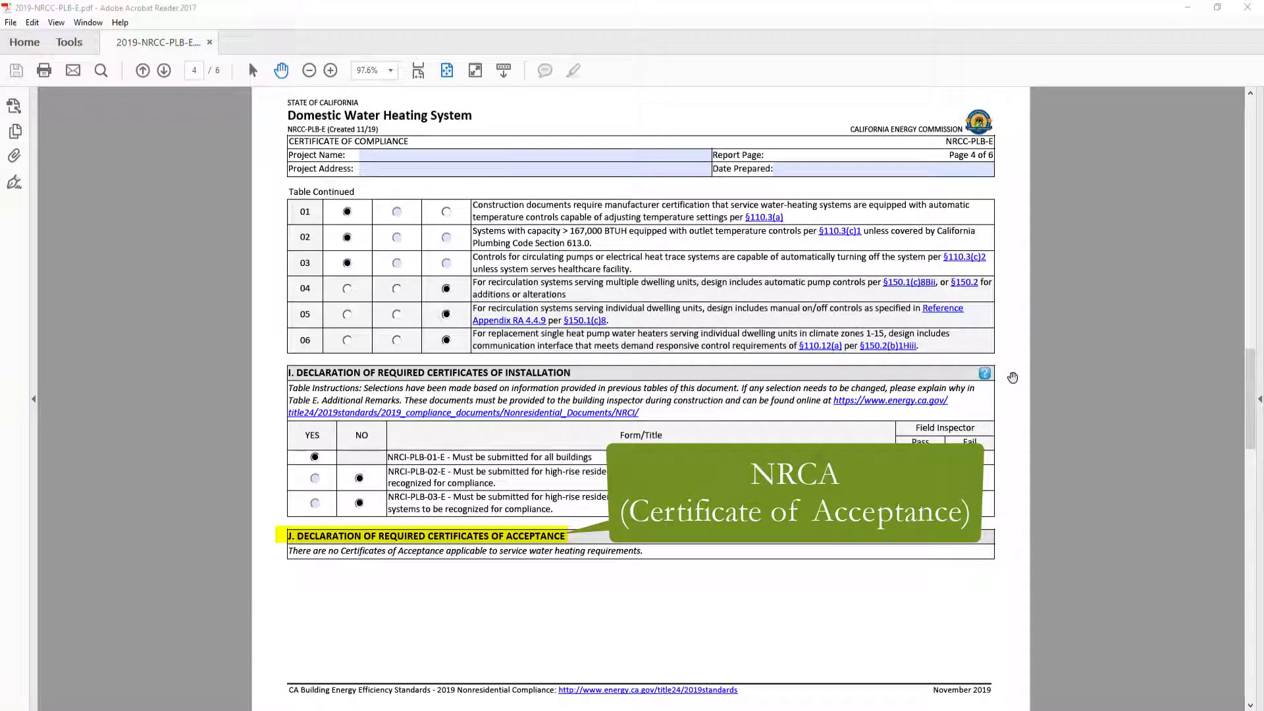
{"action": "scroll", "coordinate": [1012, 377], "scroll_direction": "down", "scroll_amount": 1}
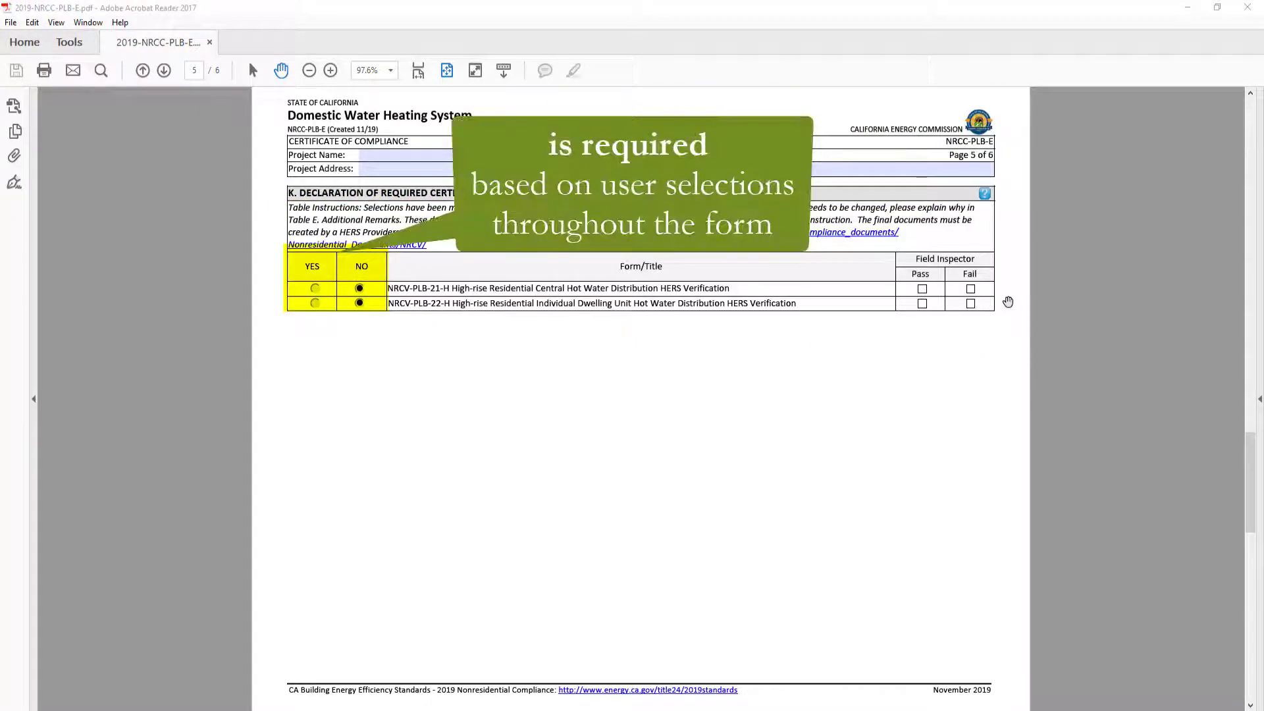
{"action": "scroll", "coordinate": [1007, 301], "scroll_direction": "up", "scroll_amount": 1}
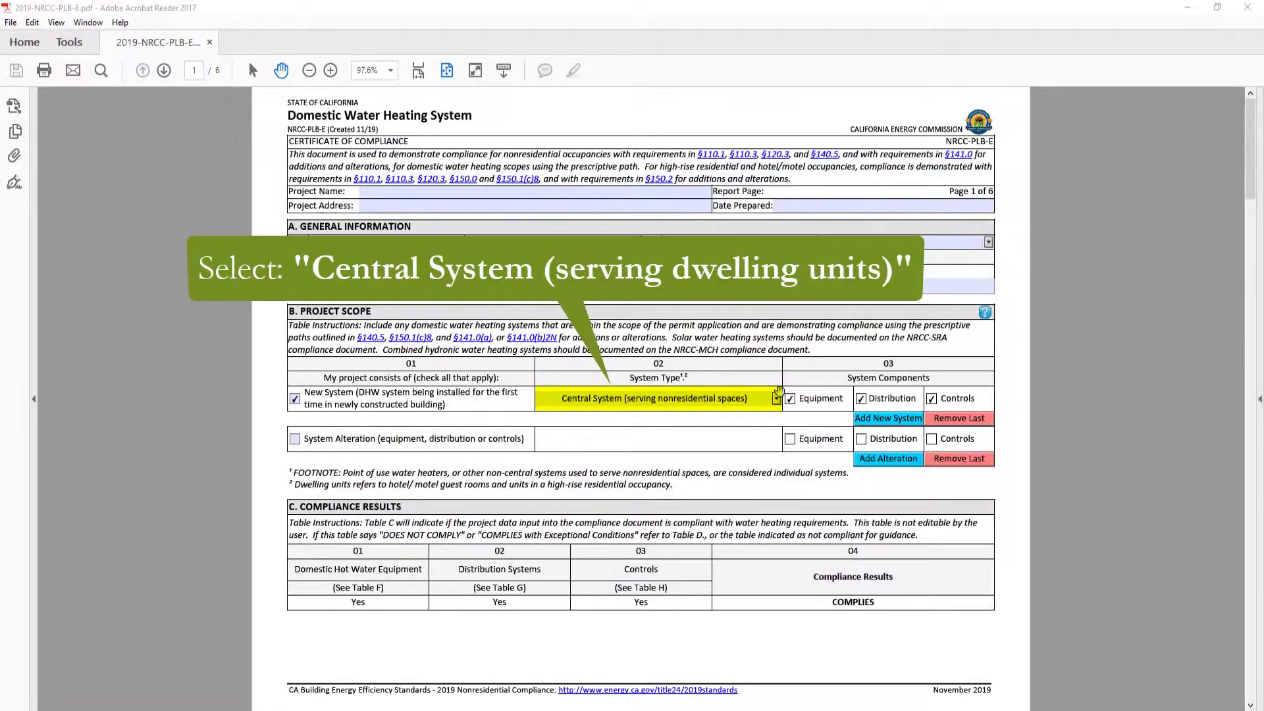
Change the new system type to Central System (serving dwelling units)
{"action": "left_click", "coordinate": [778, 396]}
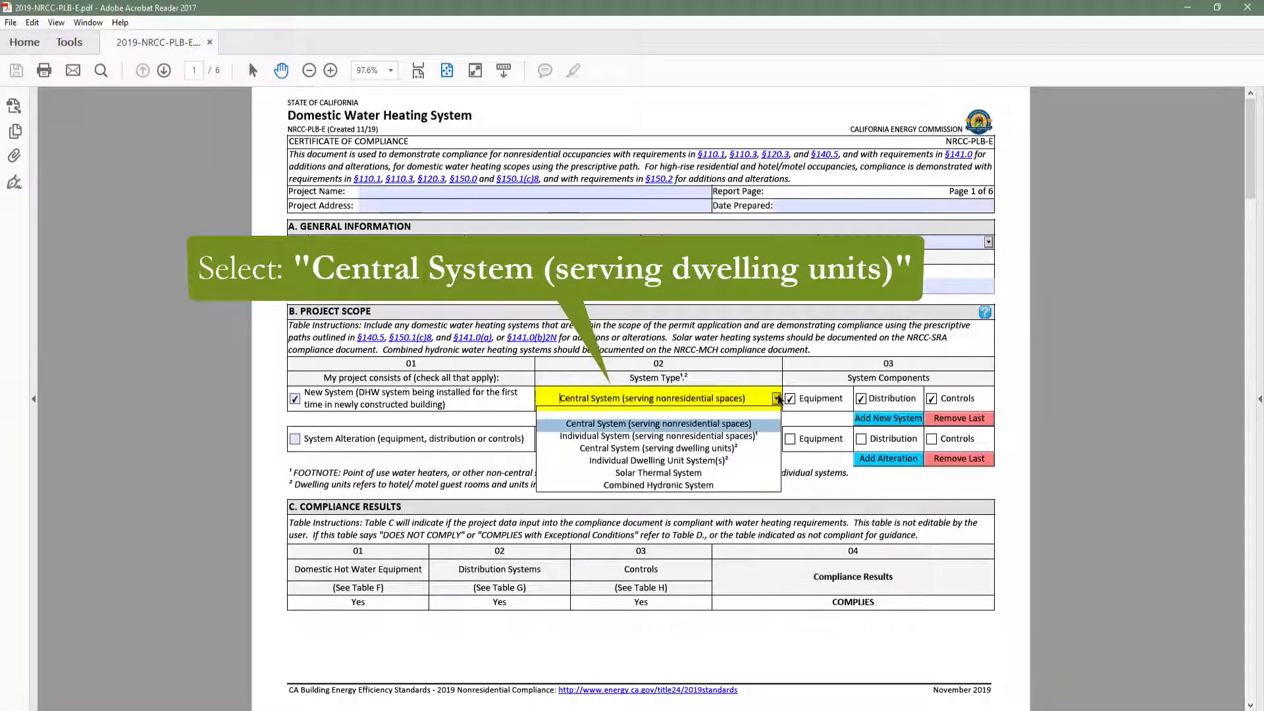
{"action": "left_click", "coordinate": [763, 448]}
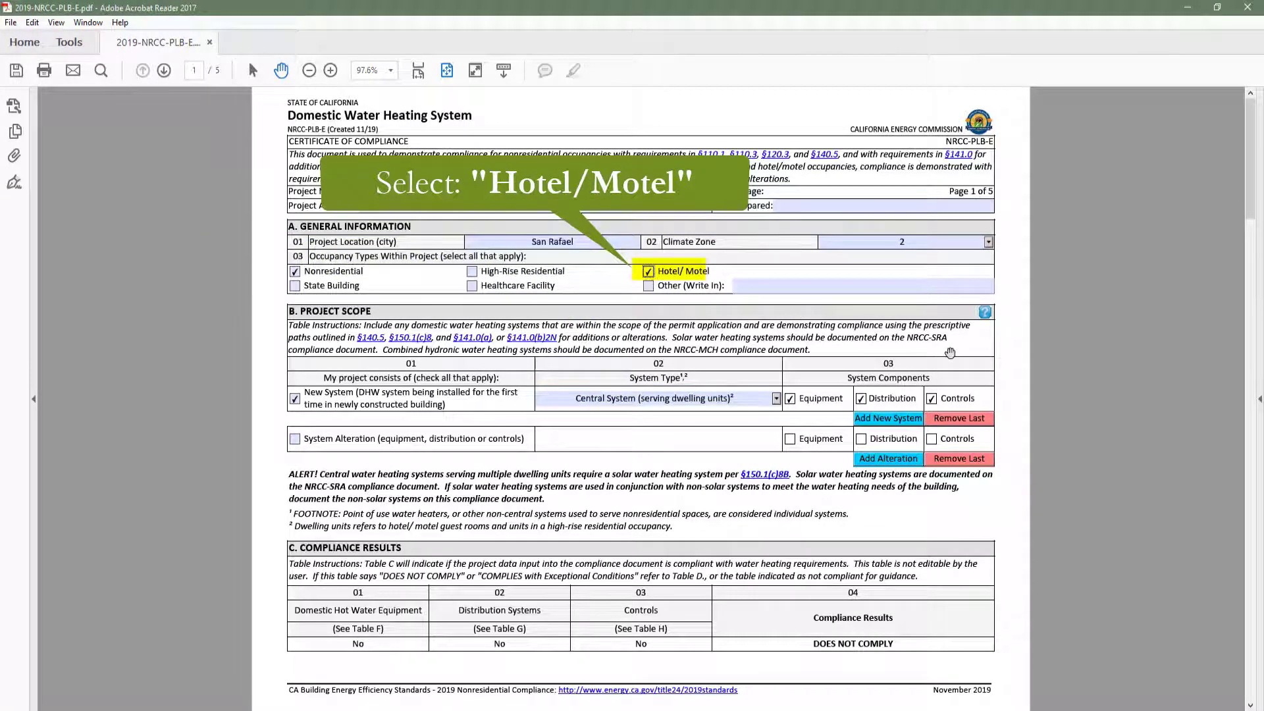
{"action": "scroll", "coordinate": [952, 356], "scroll_direction": "down", "scroll_amount": 10}
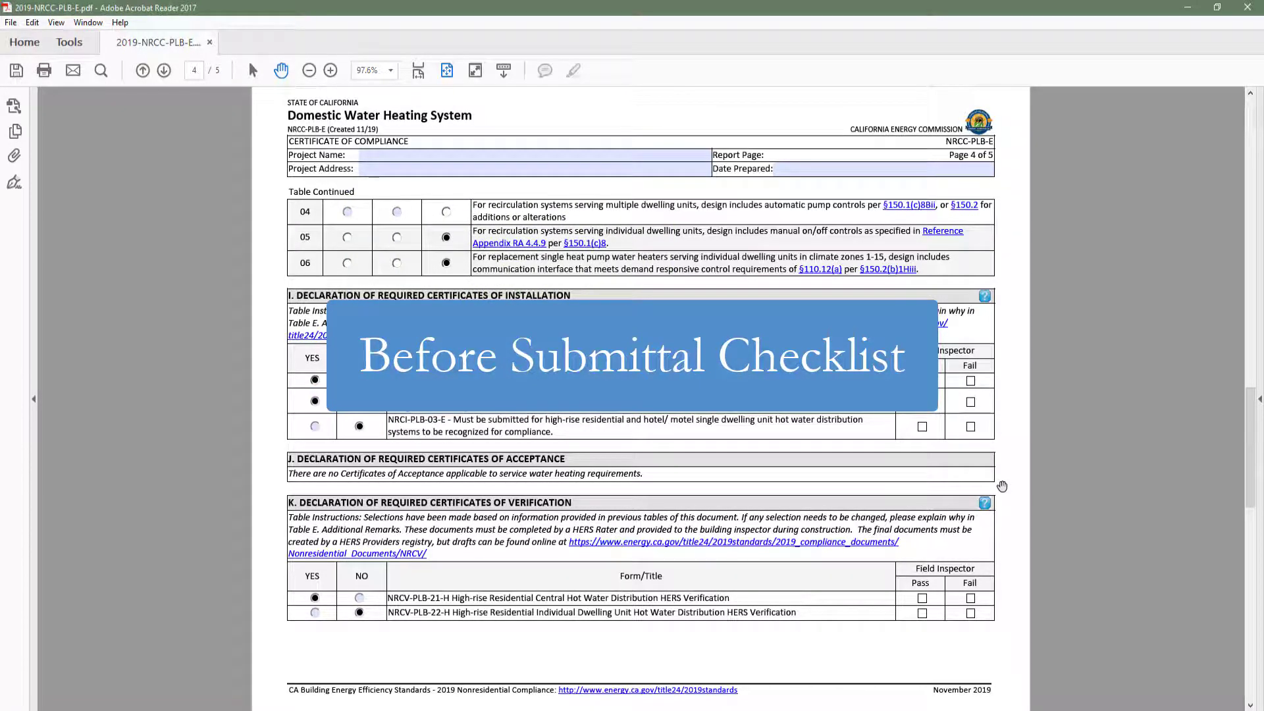
Scroll up to check Table C on page 1, then down to the page 5 declaration statement
{"action": "scroll", "coordinate": [1001, 486], "scroll_direction": "up", "scroll_amount": 10}
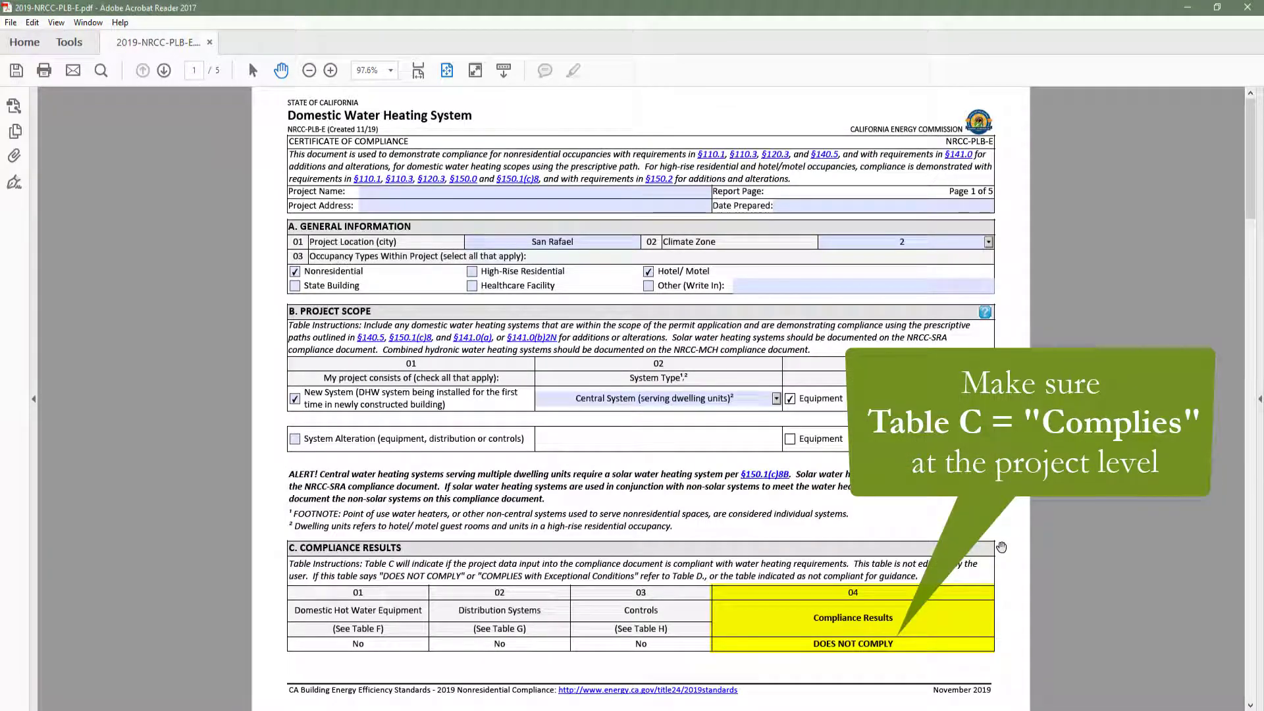
{"action": "scroll", "coordinate": [1001, 547], "scroll_direction": "down", "scroll_amount": 10}
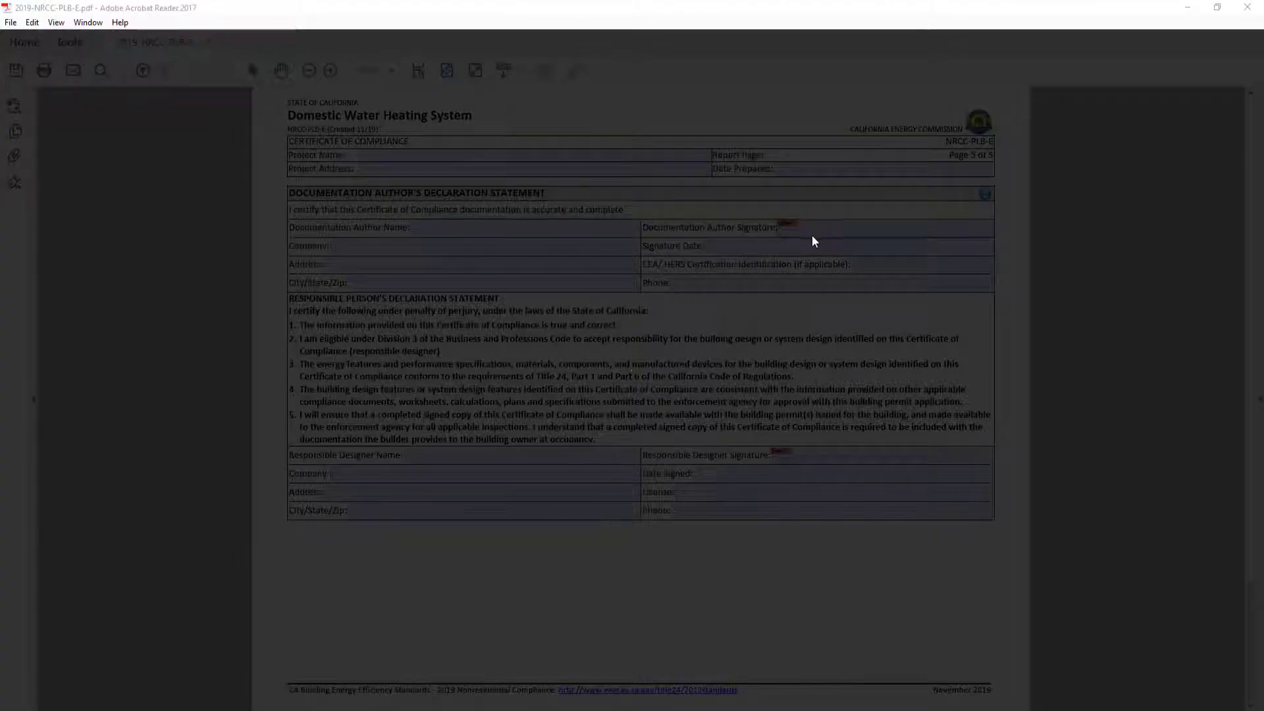
Cancel the Digital ID signing prompt and enter 'Example Project' as the project name
{"action": "left_click", "coordinate": [813, 236]}
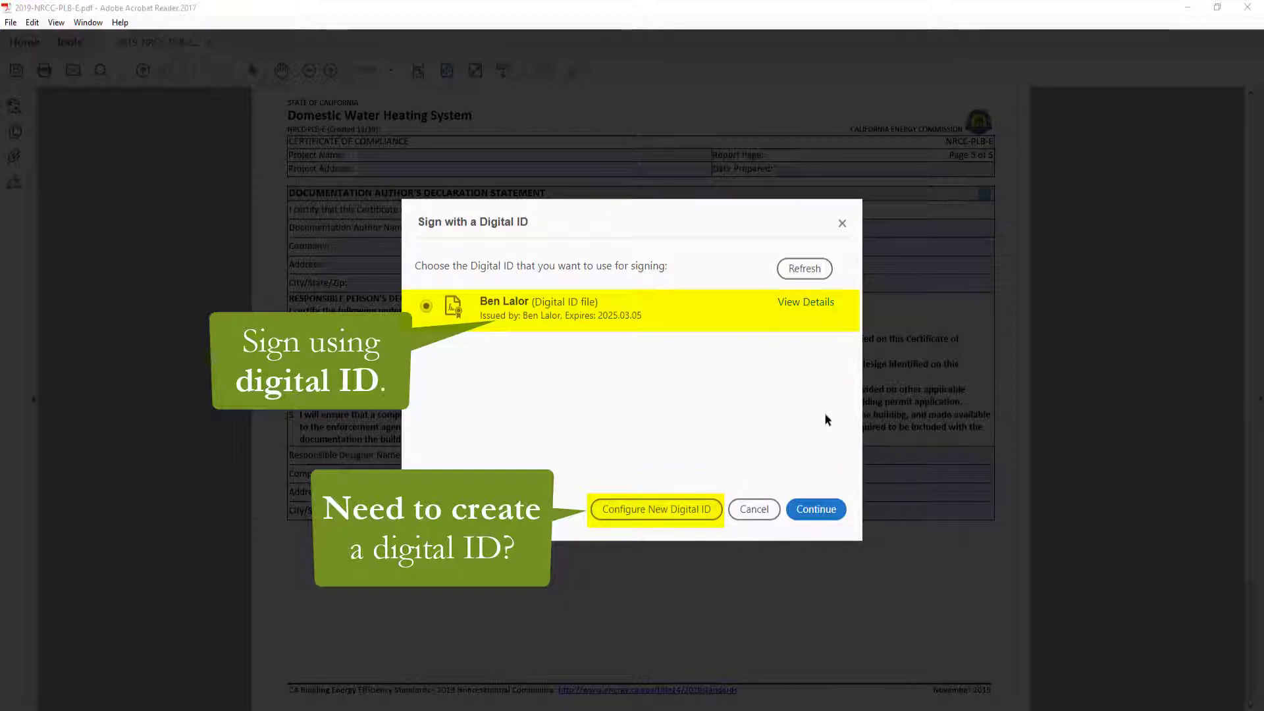
{"action": "left_click", "coordinate": [753, 509]}
{"action": "left_click", "coordinate": [505, 152]}
{"action": "type", "text": "Example Project"}
Fill in the Project Address field in the page header
{"action": "left_click", "coordinate": [494, 170]}
{"action": "type", "text": "123 Example Street"}
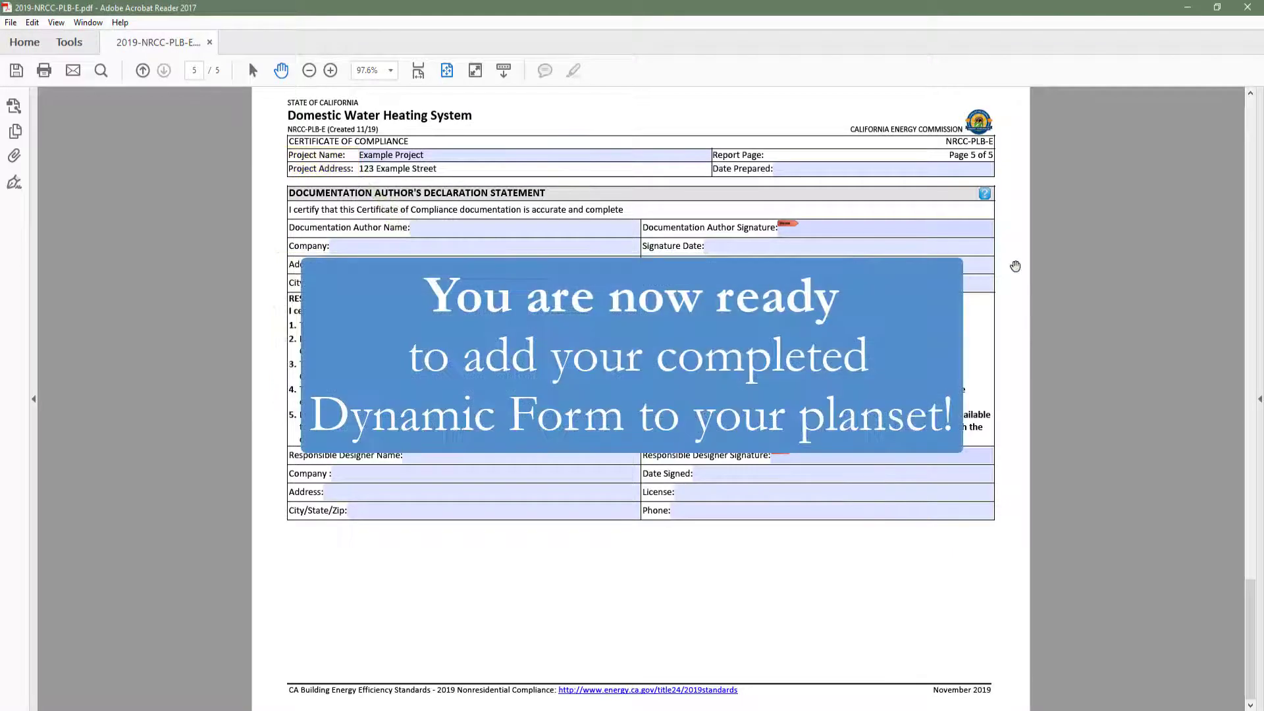
{"action": "left_click", "coordinate": [1015, 266]}
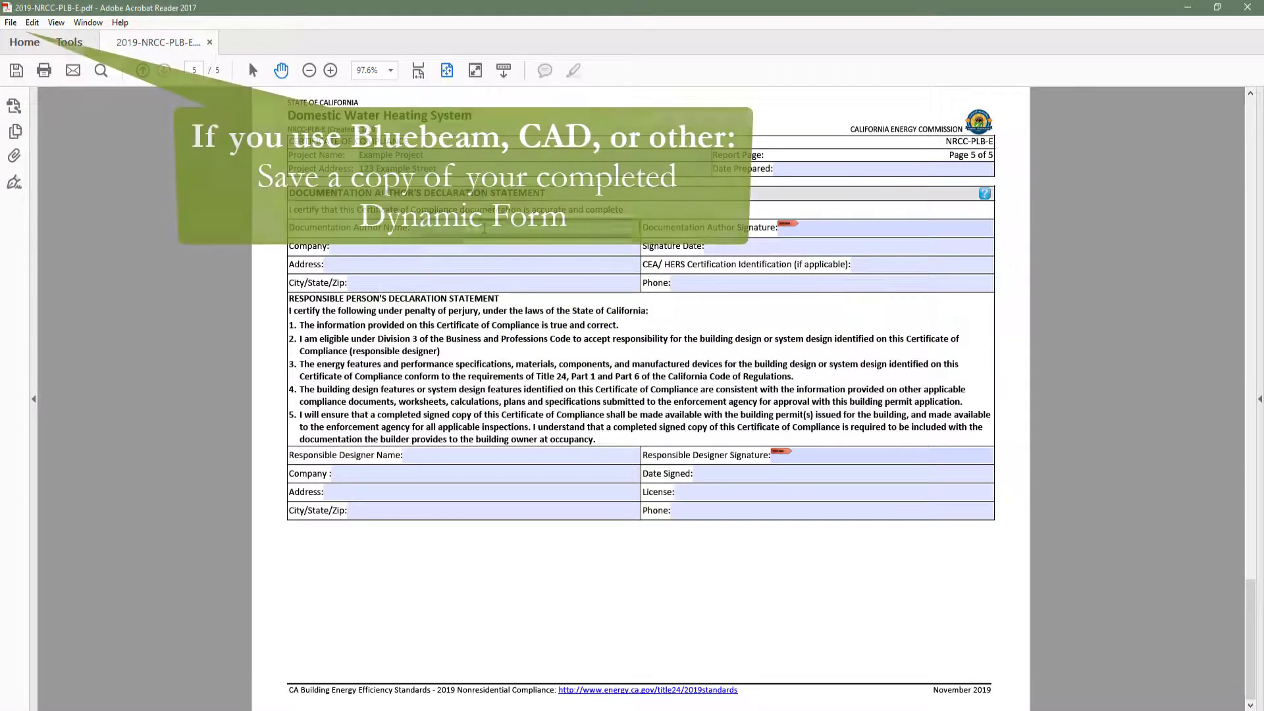
{"action": "left_click", "coordinate": [10, 22]}
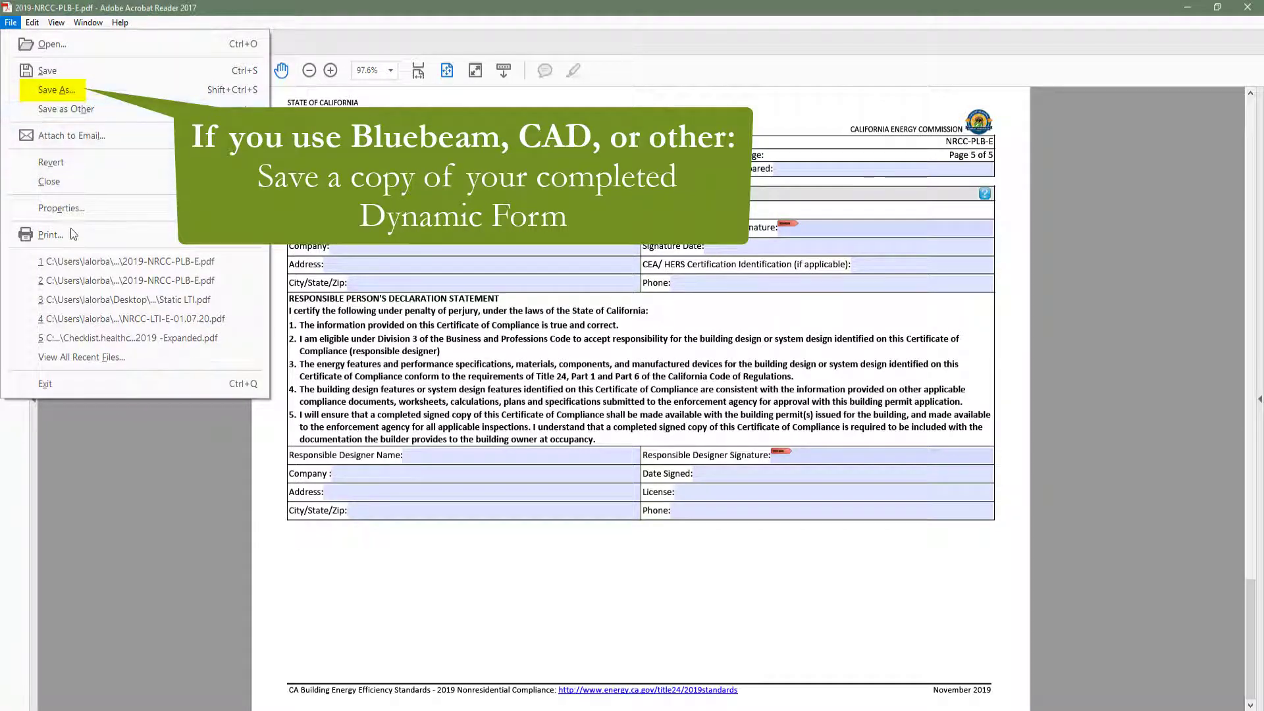
{"action": "left_click", "coordinate": [142, 238]}
{"action": "left_click", "coordinate": [585, 161]}
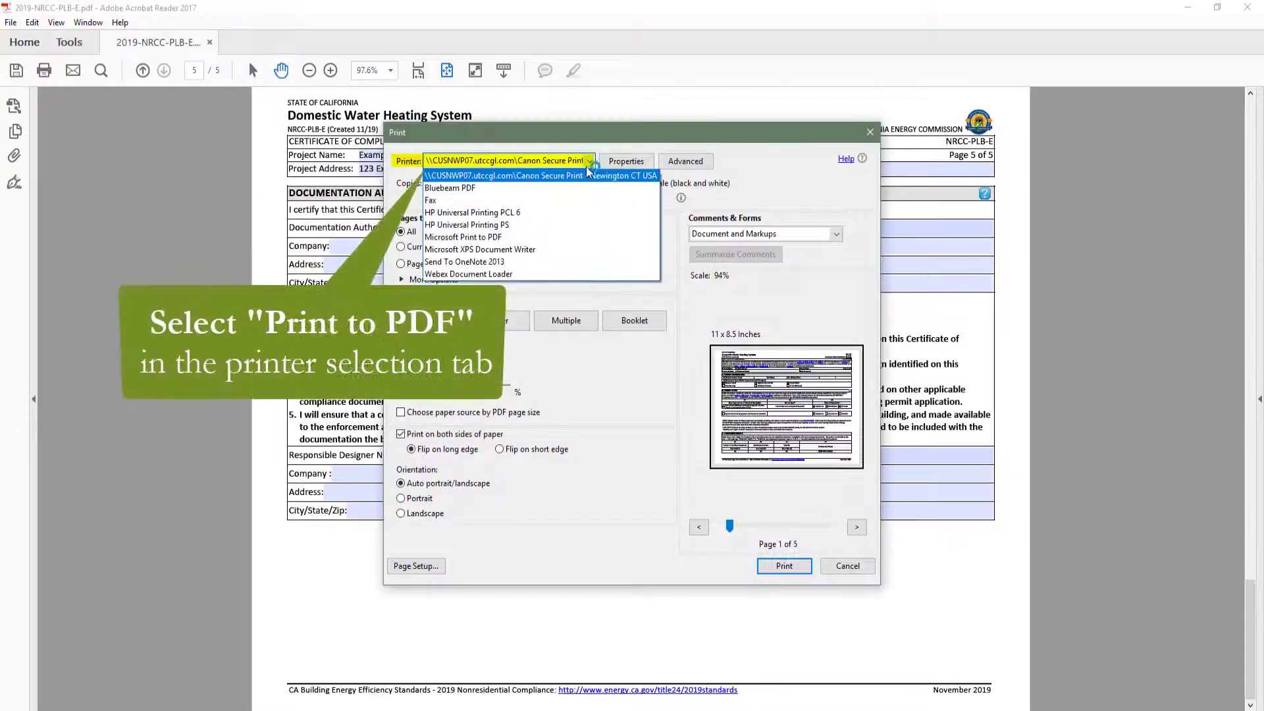
{"action": "left_click", "coordinate": [552, 237]}
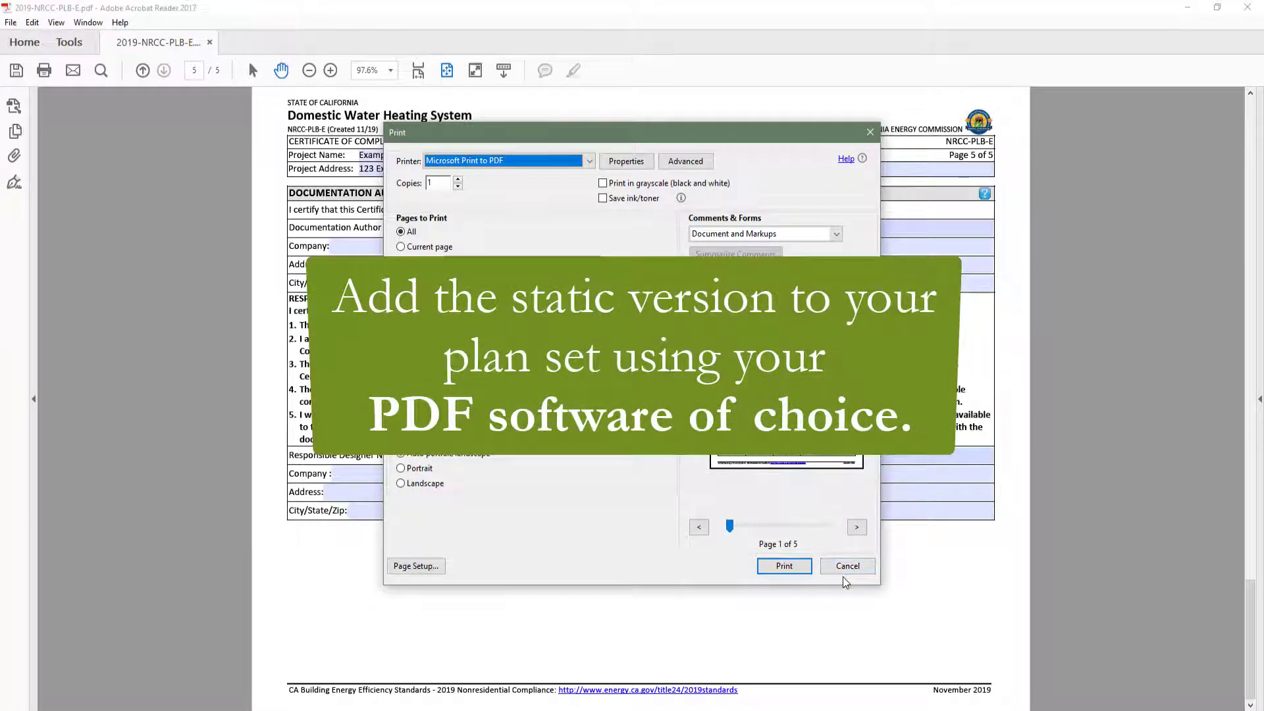
{"action": "left_click", "coordinate": [850, 570]}
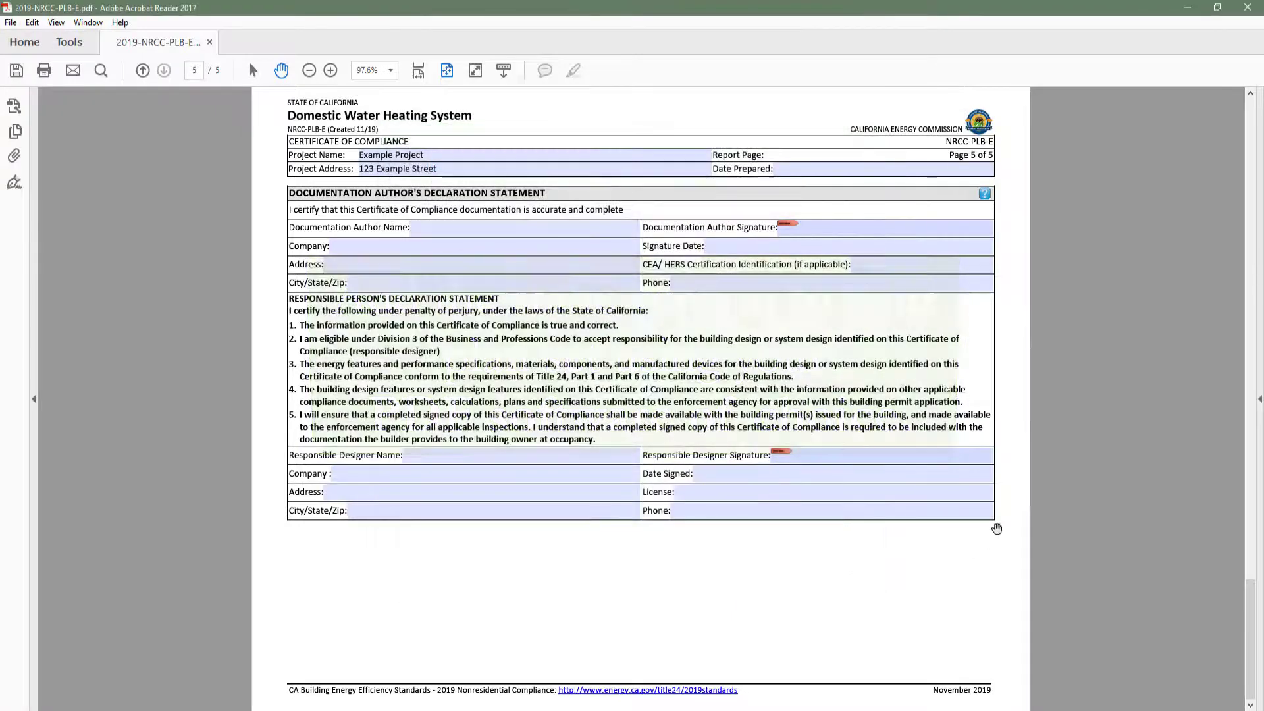